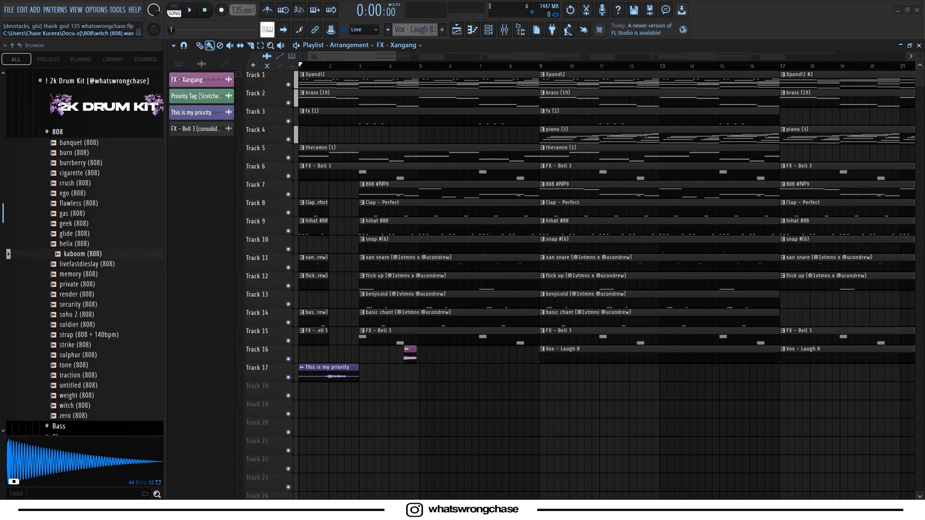
- Open the first Xpand!2 pattern from the arrangement in the piano roll to view its notes
scroll(315, 399, "down", 2)
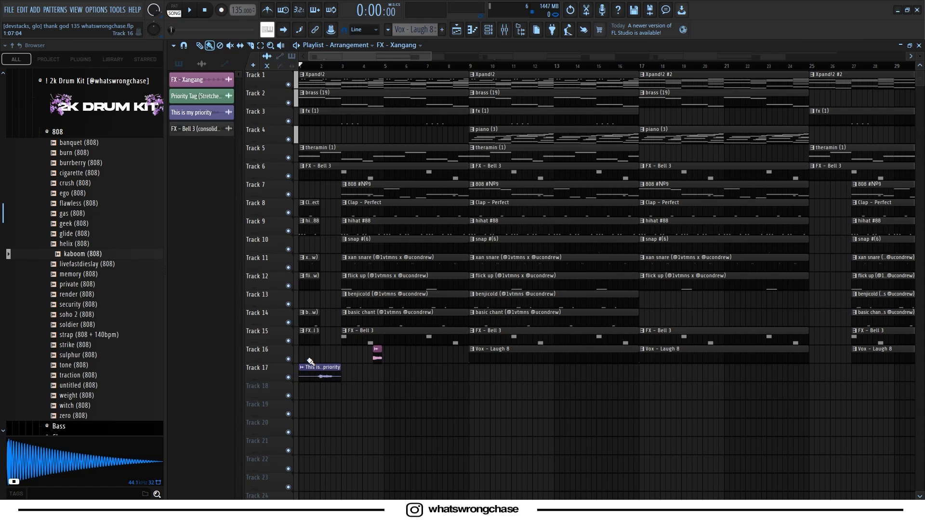
scroll(330, 399, "up", 1)
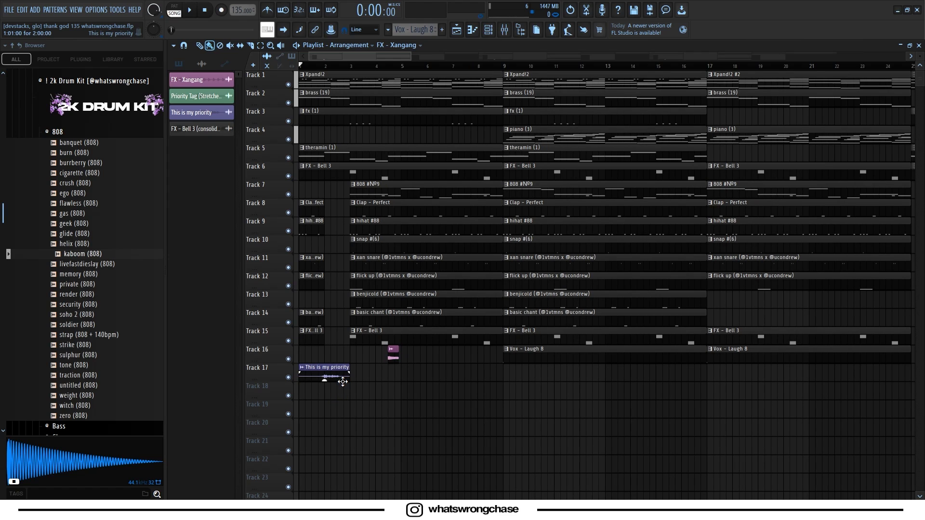
scroll(317, 397, "down", 1)
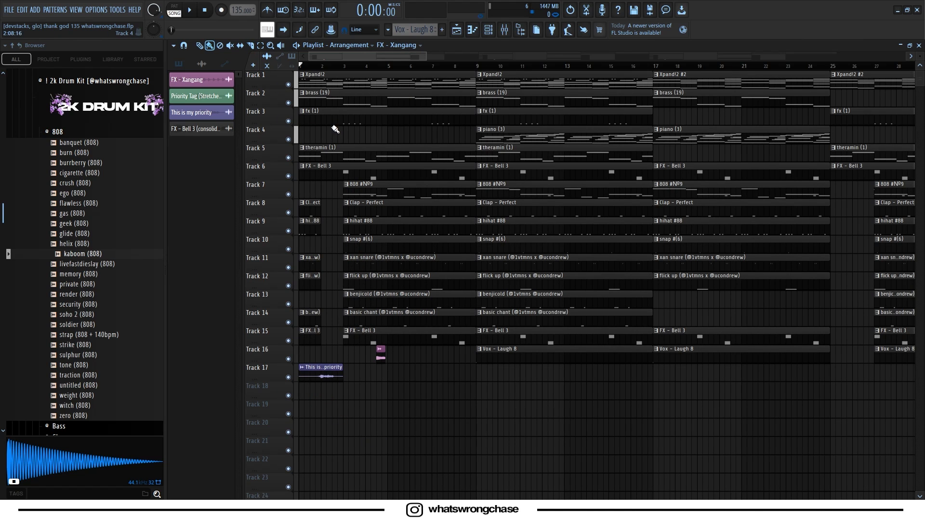
scroll(334, 133, "up", 4)
scroll(337, 137, "down", 3)
double_click(340, 84)
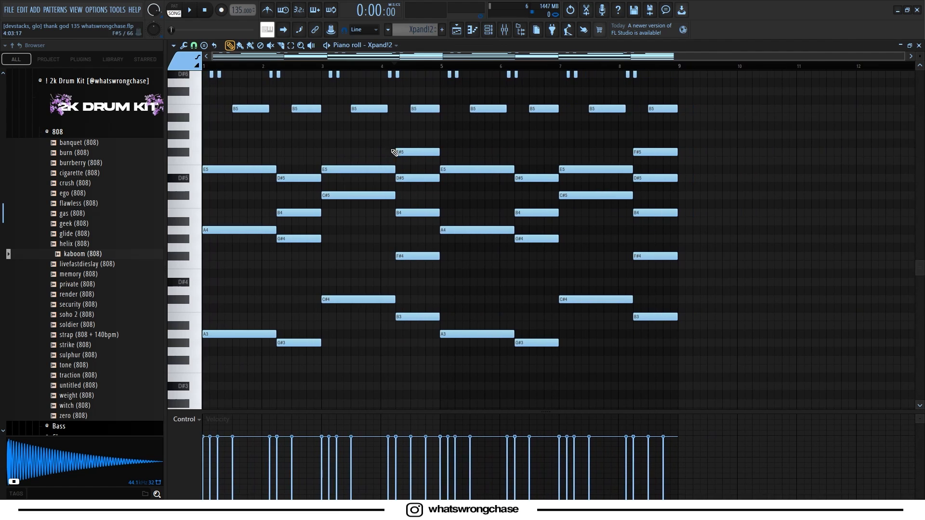
scroll(394, 151, "up", 3)
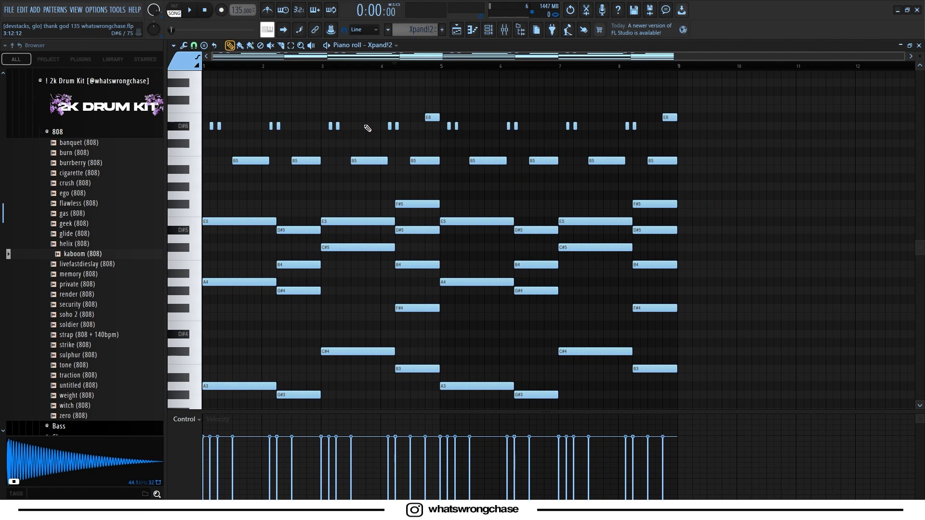
- Open the Xpand!2 instrument from the channel rack to view its loaded preset
left_click(497, 28)
left_click_drag(327, 133, 322, 132)
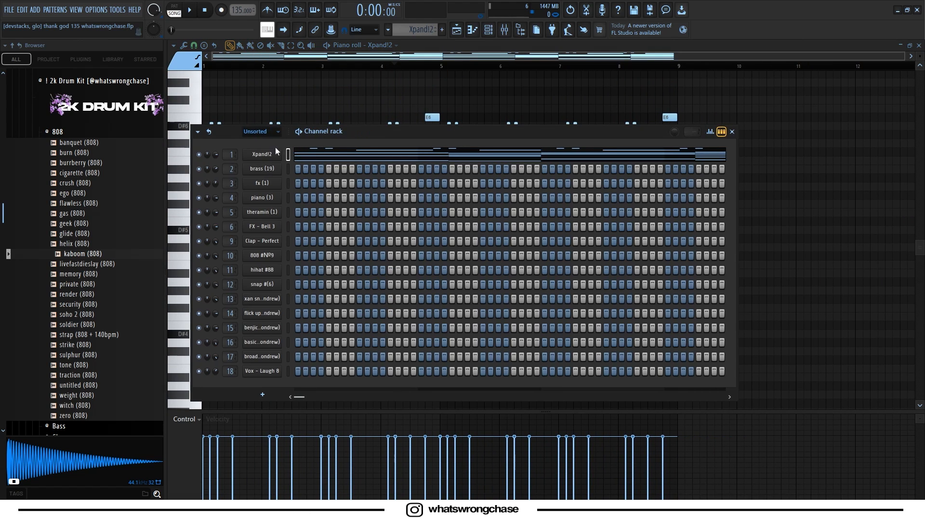
left_click(263, 155)
left_click_drag(394, 161, 390, 153)
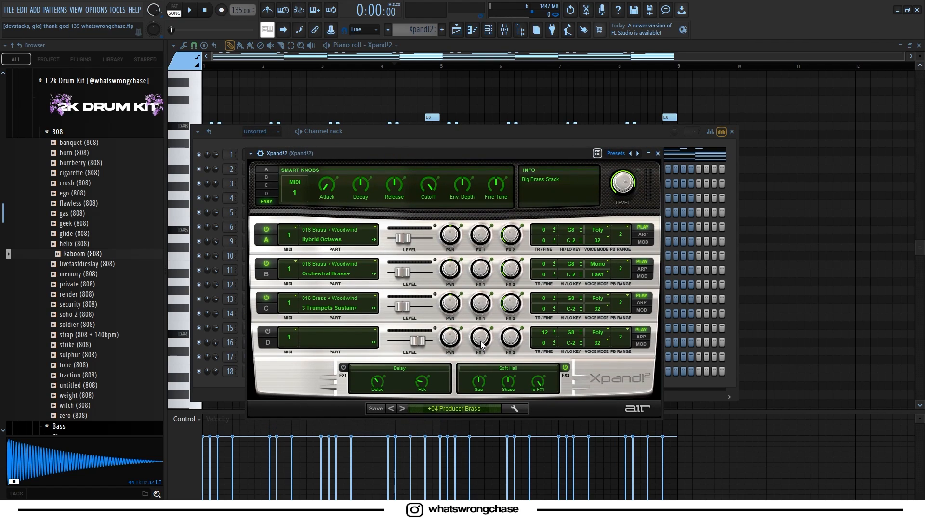
left_click_drag(446, 153, 448, 148)
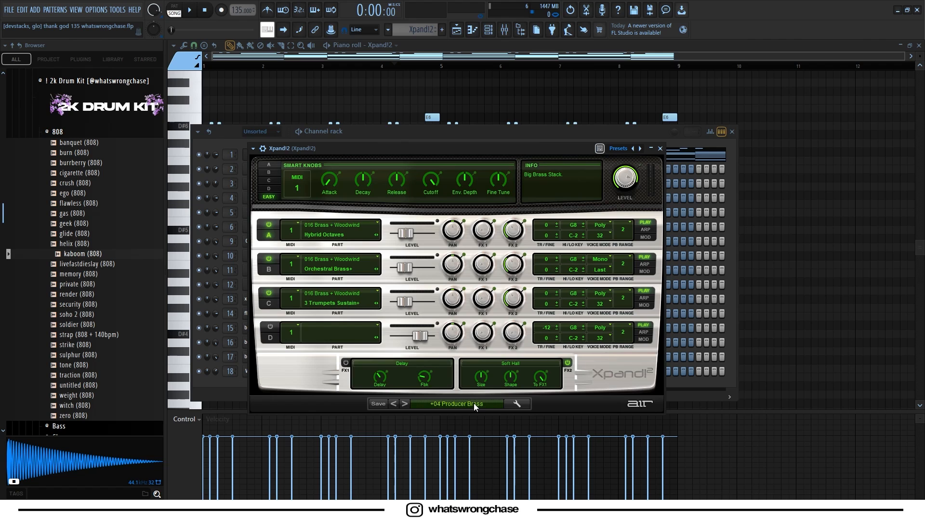
- Leave the Xpand!2 instrument and play back its pattern in the piano roll, stopping near the end
left_click_drag(430, 149, 455, 175)
left_click(382, 159)
left_click(383, 161)
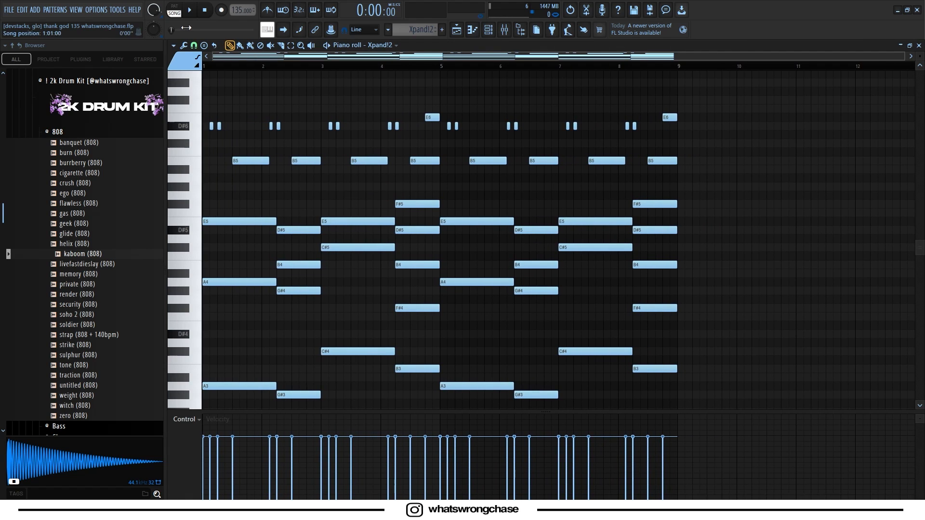
key("space")
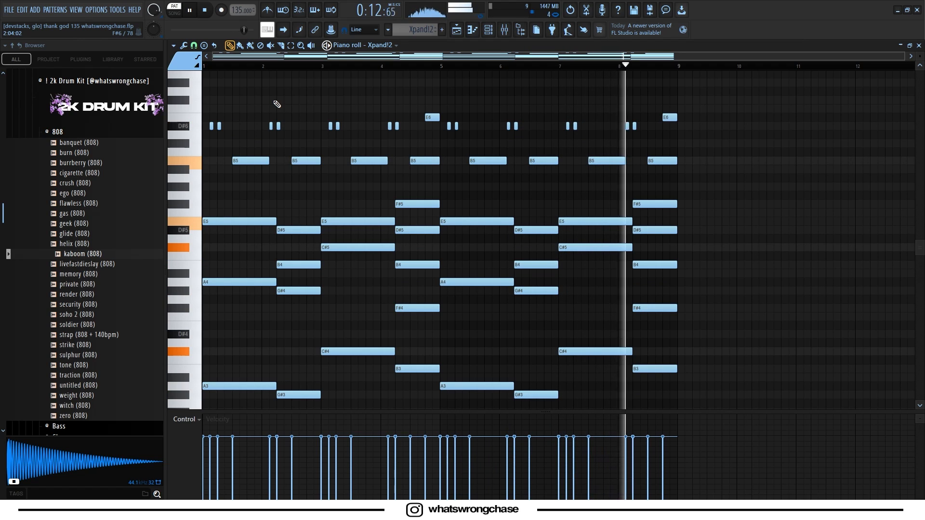
scroll(409, 168, "down", 3)
key("space")
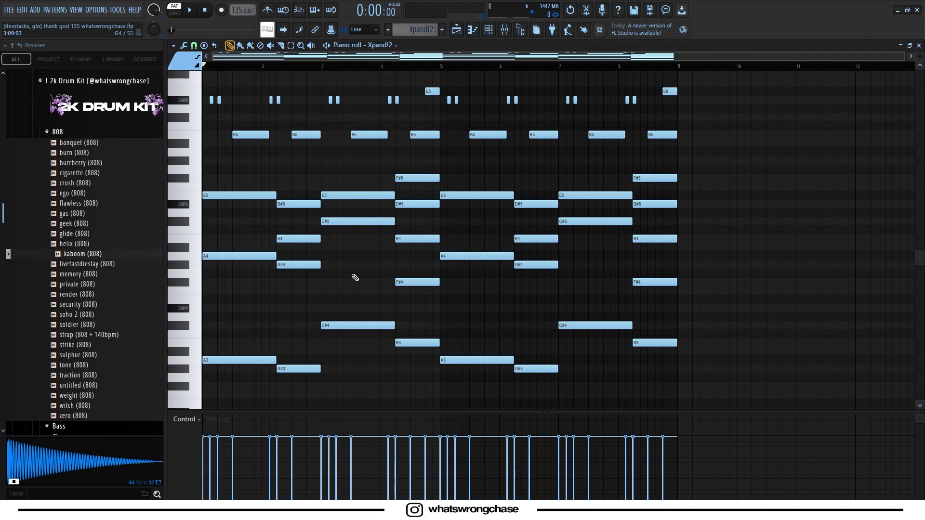
- Examine the low chord notes and the high melody notes of the Xpand!2 pattern in the piano roll
left_click_drag(220, 169, 801, 431)
scroll(568, 359, "up", 1)
left_click(538, 328, "ctrl")
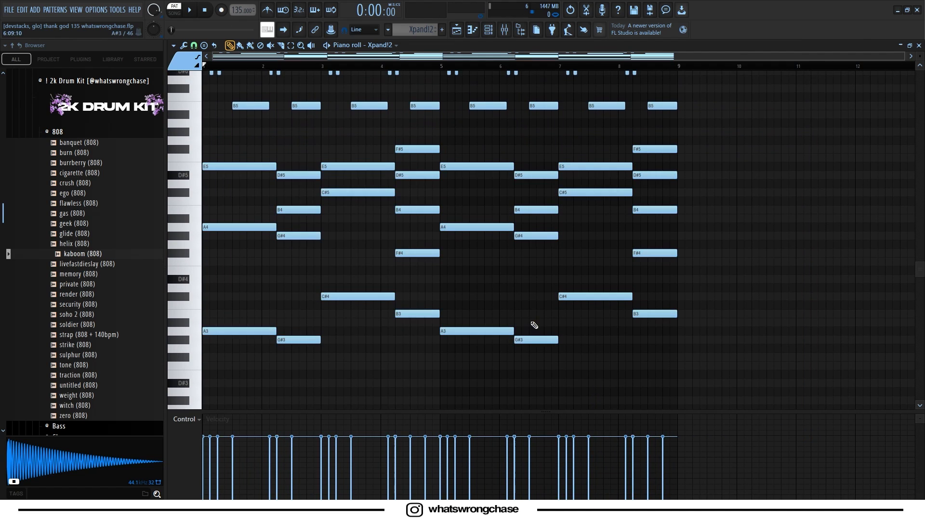
scroll(443, 309, "up", 12)
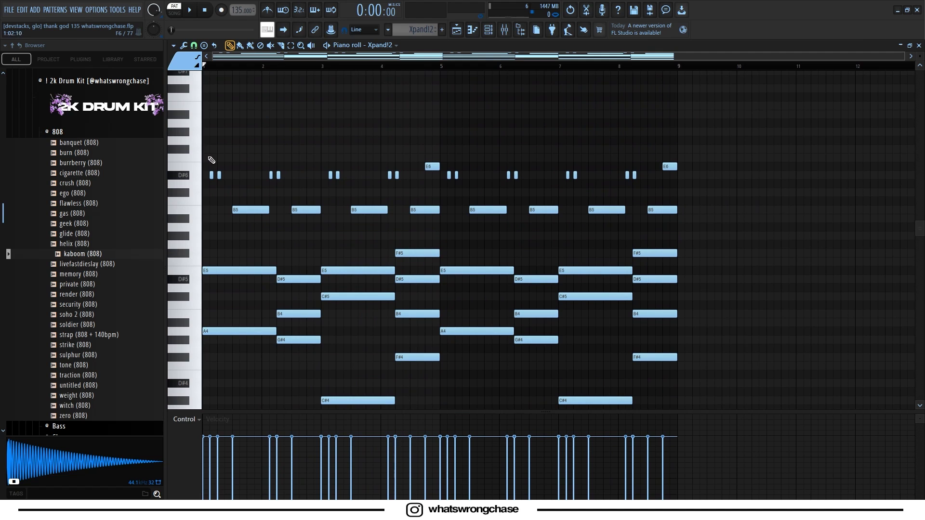
left_click_drag(717, 236, 207, 106)
left_click(223, 132, "ctrl")
scroll(223, 133, "up", 3)
scroll(297, 136, "down", 3)
scroll(299, 140, "down", 9)
mouse_move(216, 162)
left_mouse_down()
mouse_move(781, 410)
mouse_move(217, 163)
left_mouse_up()
left_click(226, 164, "ctrl")
scroll(268, 169, "up", 1)
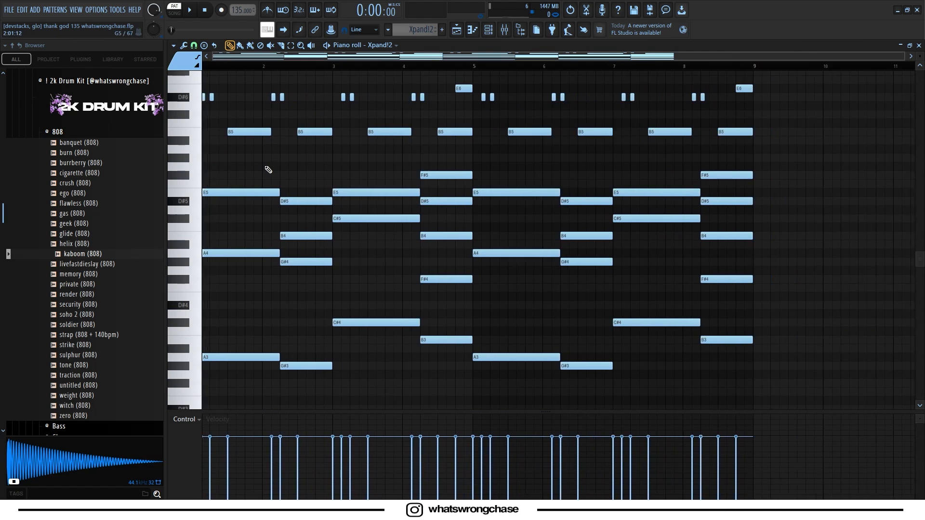
- Open the brass (19) pattern in the piano roll
key("F5")
scroll(357, 112, "down", 3)
double_click(343, 101)
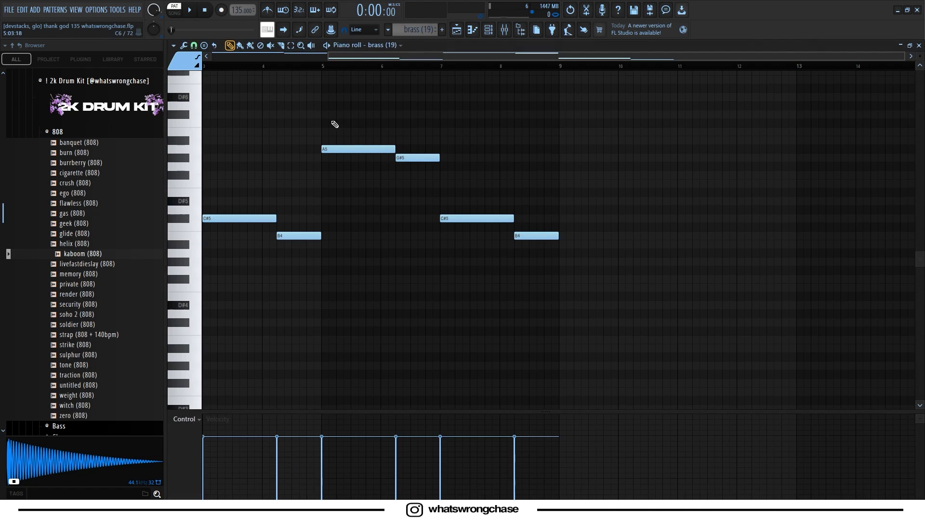
scroll(368, 133, "up", 1)
left_click(486, 33)
left_click(474, 169)
- Examine the note layout of the brass (19) pattern across its eight bars
scroll(462, 166, "down", 1)
scroll(427, 159, "up", 2)
scroll(429, 160, "down", 1)
scroll(359, 157, "up", 1)
scroll(359, 156, "down", 1)
left_click_drag(243, 133, 719, 310)
left_click(664, 291, "ctrl")
scroll(431, 215, "up", 2)
scroll(433, 218, "down", 2)
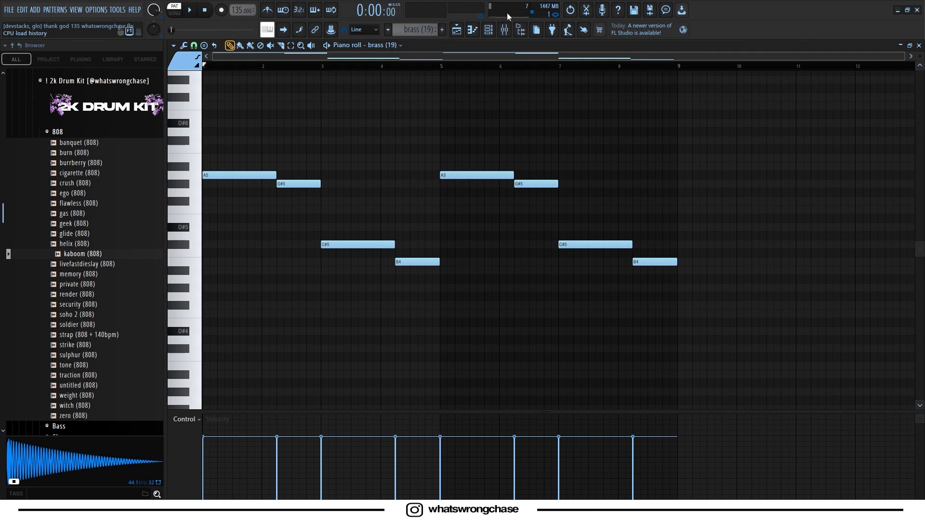
- Return to the playlist and open the piano (3) pattern in the piano roll
left_click(489, 31)
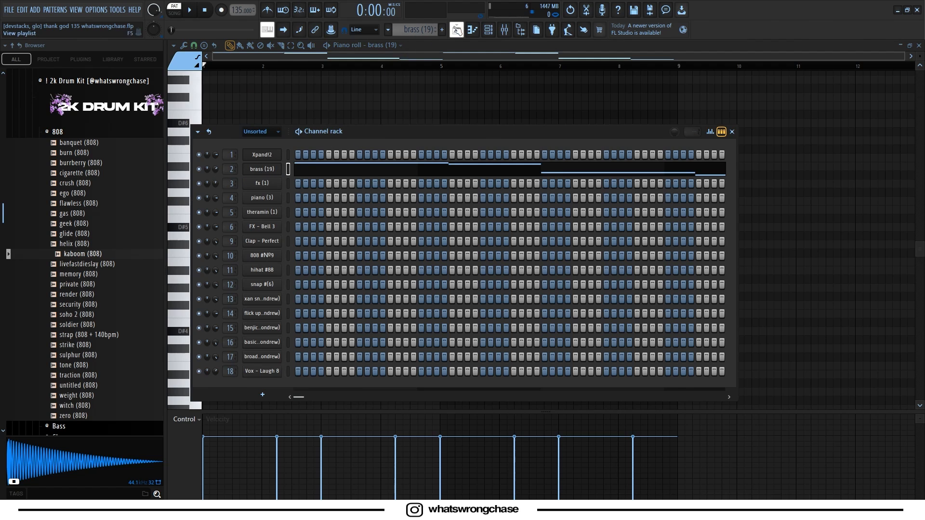
left_click(456, 30)
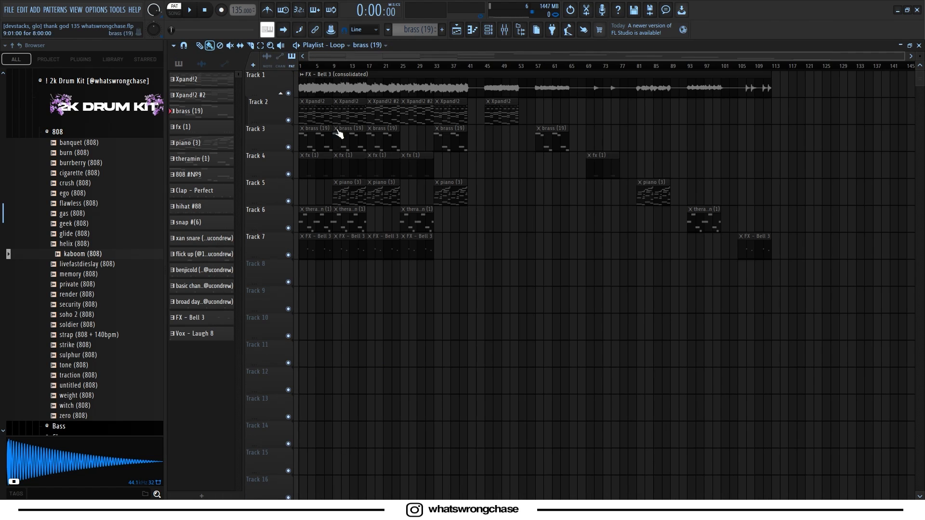
scroll(326, 183, "up", 5)
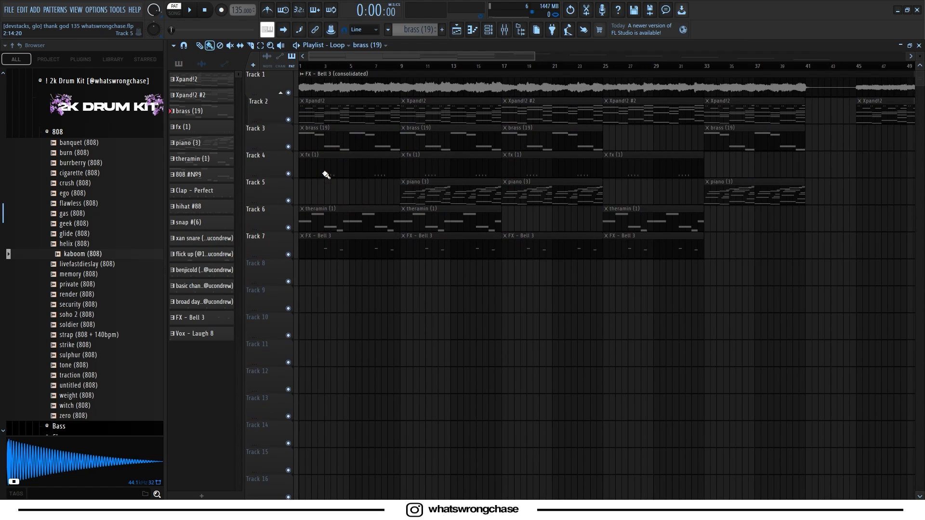
scroll(340, 189, "down", 2)
double_click(381, 188)
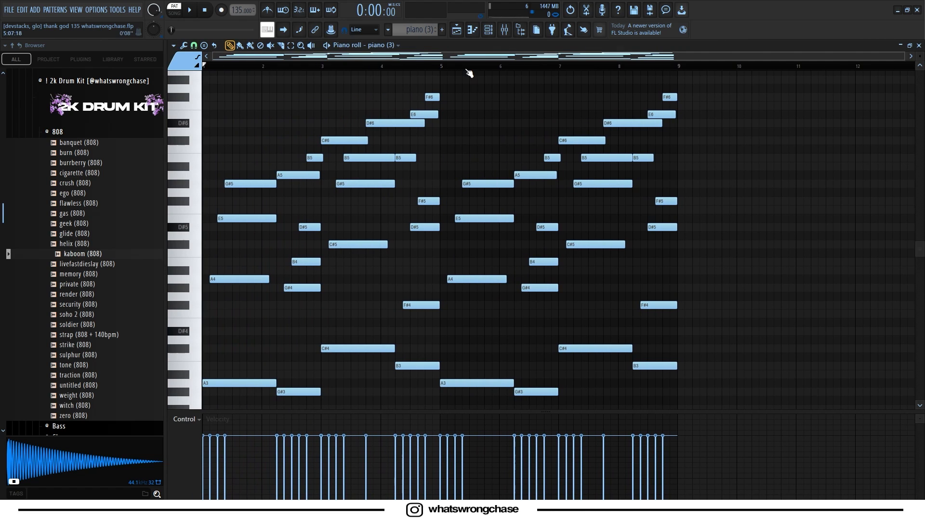
left_click(343, 69)
scroll(231, 99, "up", 2)
scroll(231, 99, "down", 2)
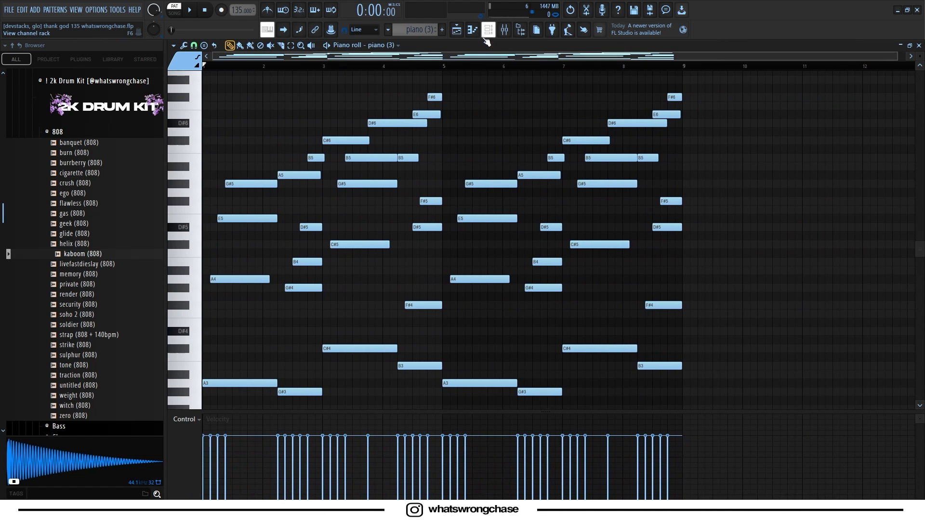
- Open the piano (3) channel's sampler from the channel rack to view its sample and settings
left_click(488, 30)
left_click(272, 200)
left_click(209, 132)
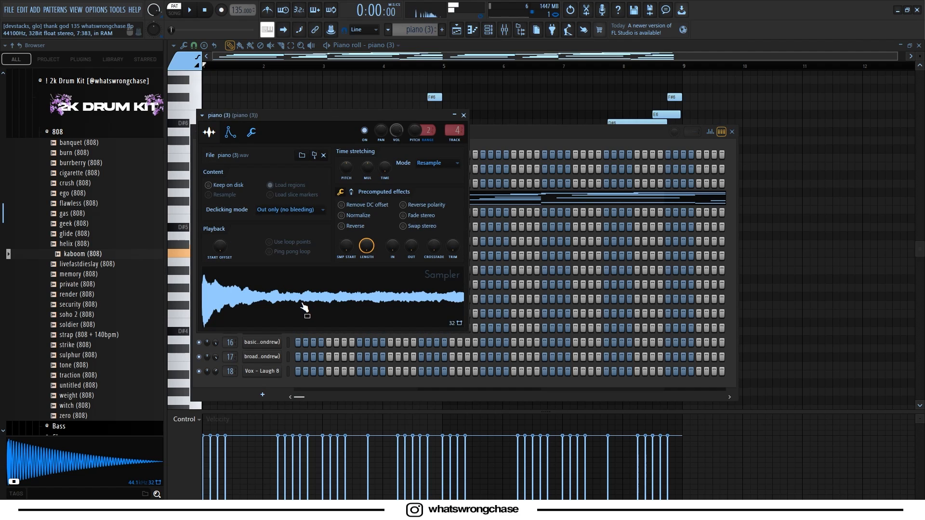
left_click_drag(348, 114, 351, 112)
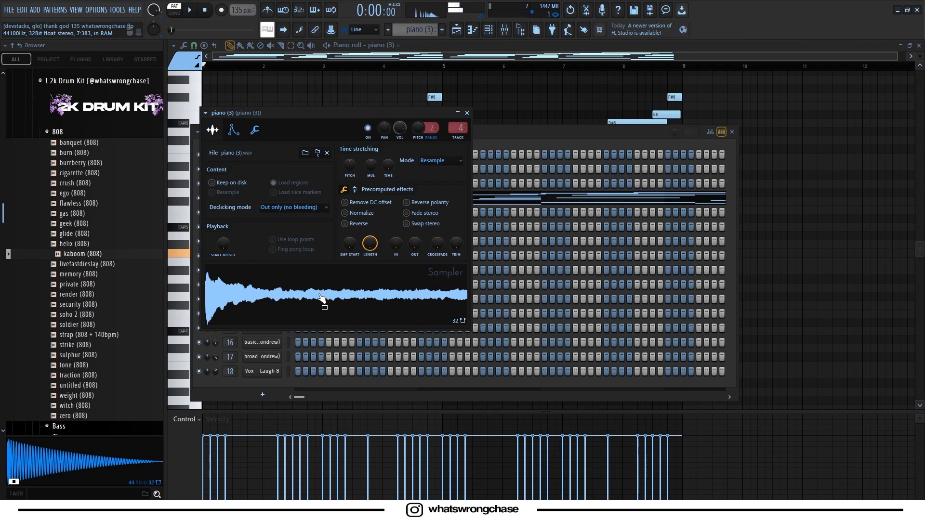
- Reopen the piano (3) pattern from the playlist and play it back, stopping near the end
left_click(461, 30)
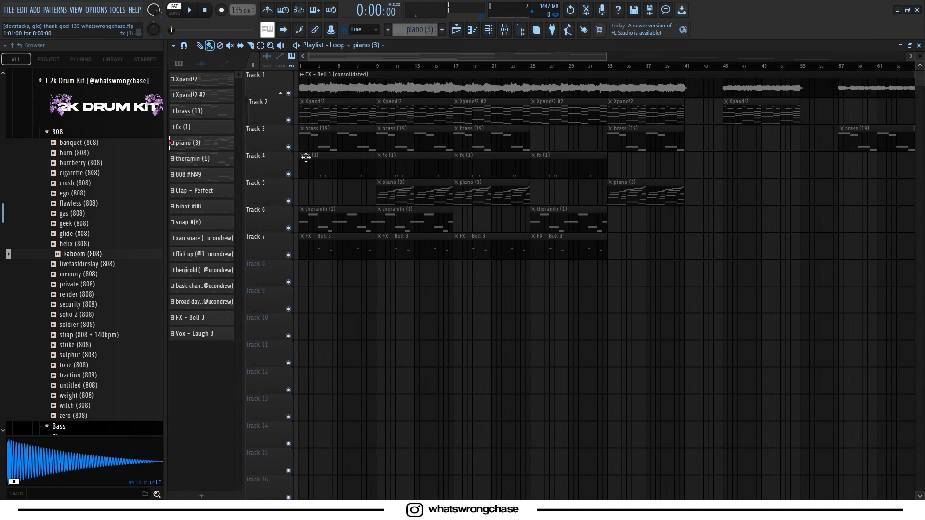
double_click(381, 200)
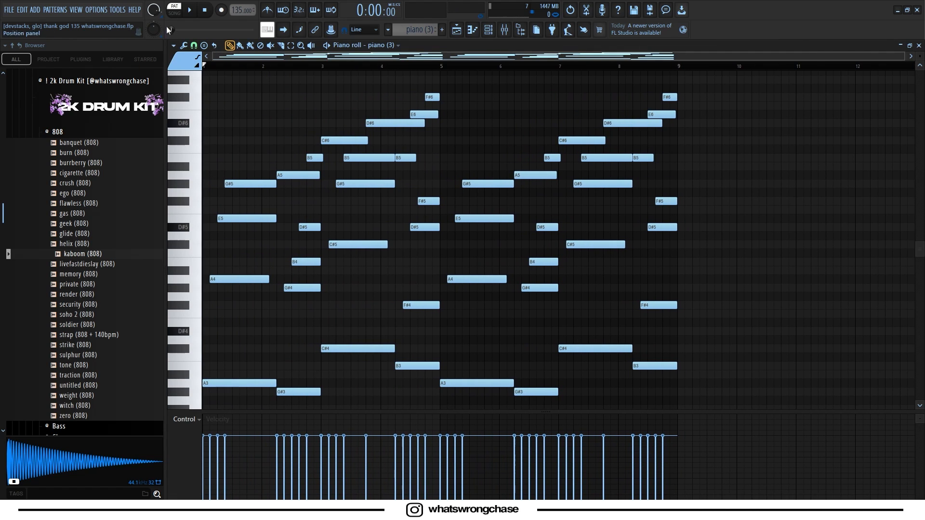
key("space")
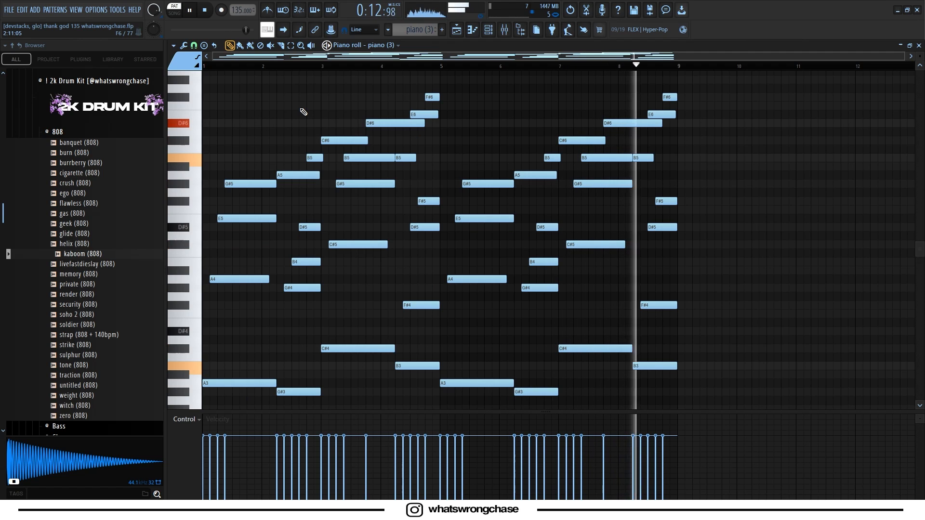
key("space")
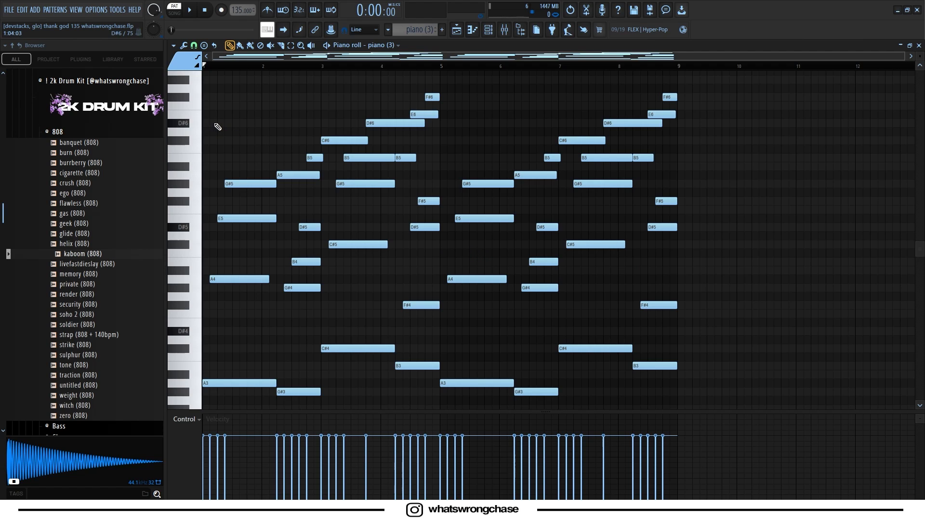
- View the effects chain on the piano (3) track in the mixer
left_click_drag(312, 94, 700, 175)
key("F5")
left_click(504, 29)
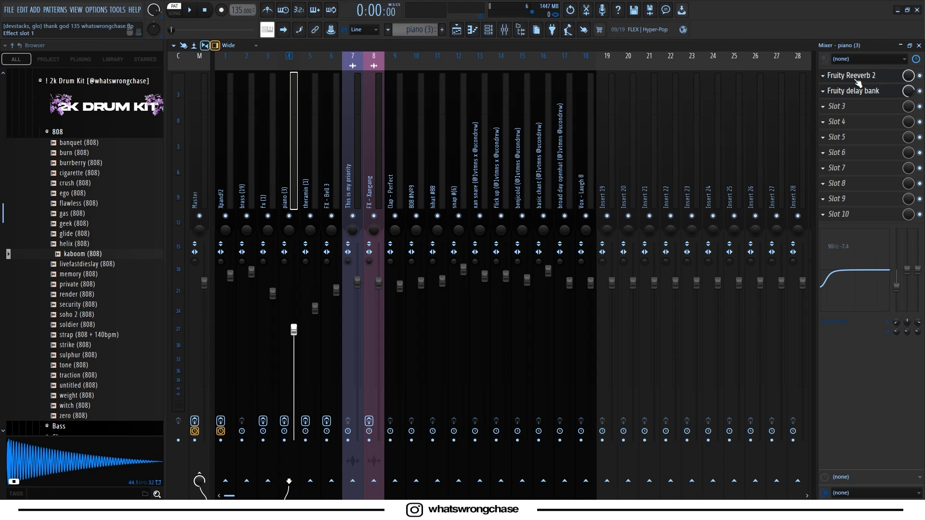
left_click(456, 31)
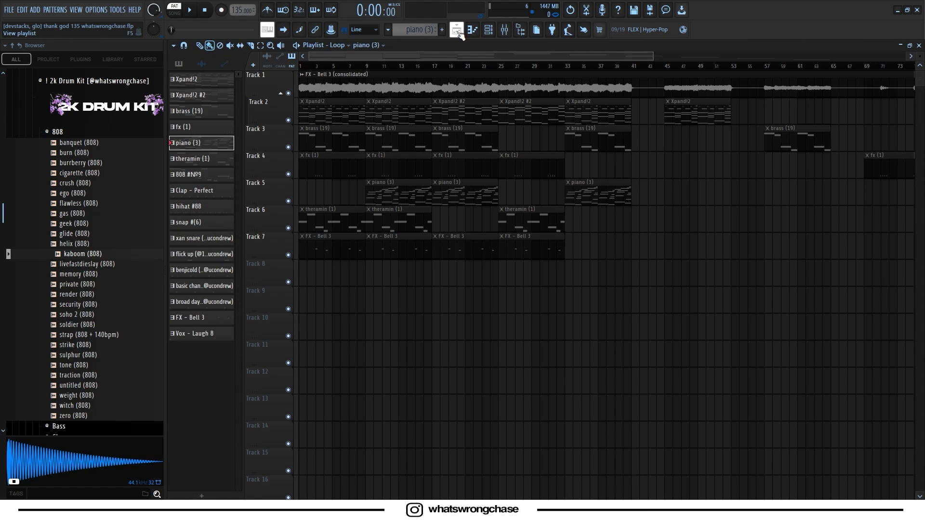
left_click(509, 28)
- Open the theramin (1) pattern from the playlist in the piano roll
key("F5")
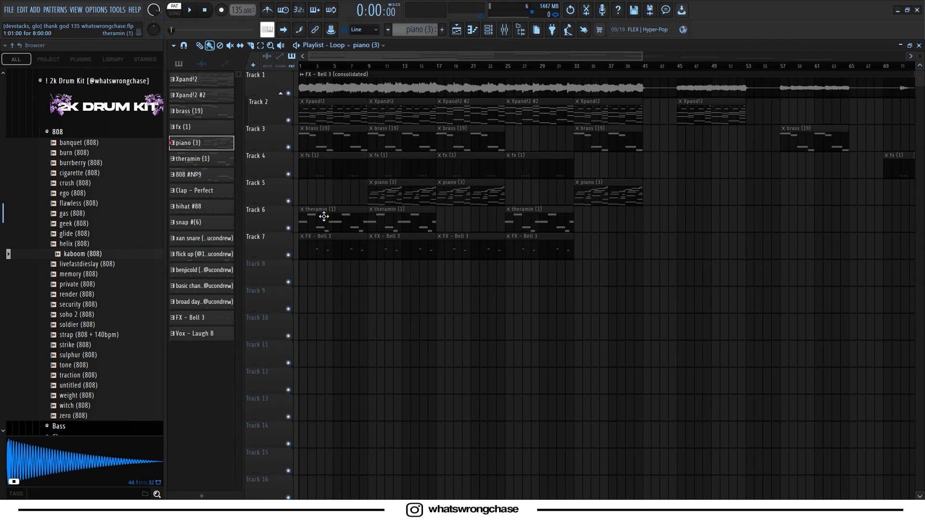
double_click(325, 216)
scroll(380, 204, "left", 2)
scroll(428, 190, "up", 1)
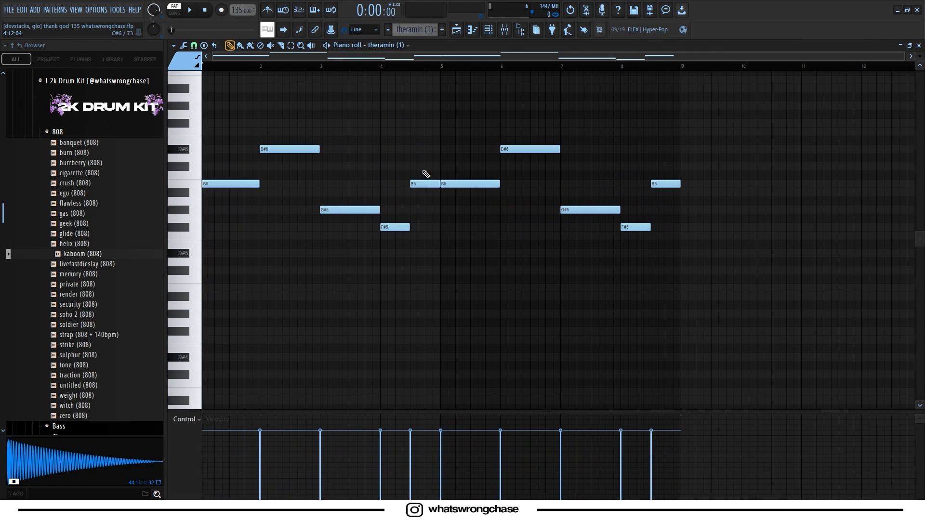
- View the theramin (1) channel in the channel rack, play its pattern in the piano roll, and return to the playlist
key("F6")
mouse_move(377, 127)
left_mouse_down()
mouse_move(382, 103)
mouse_move(376, 109)
left_mouse_up()
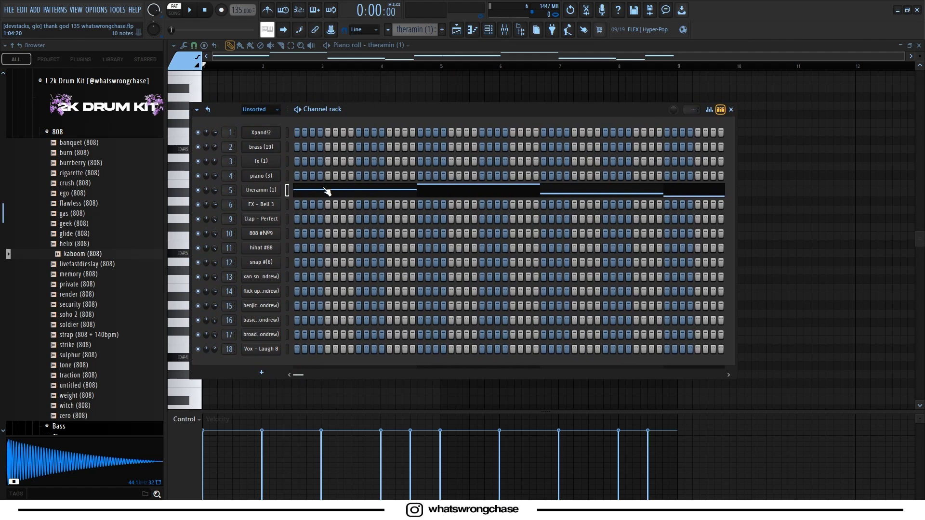
left_click(327, 192)
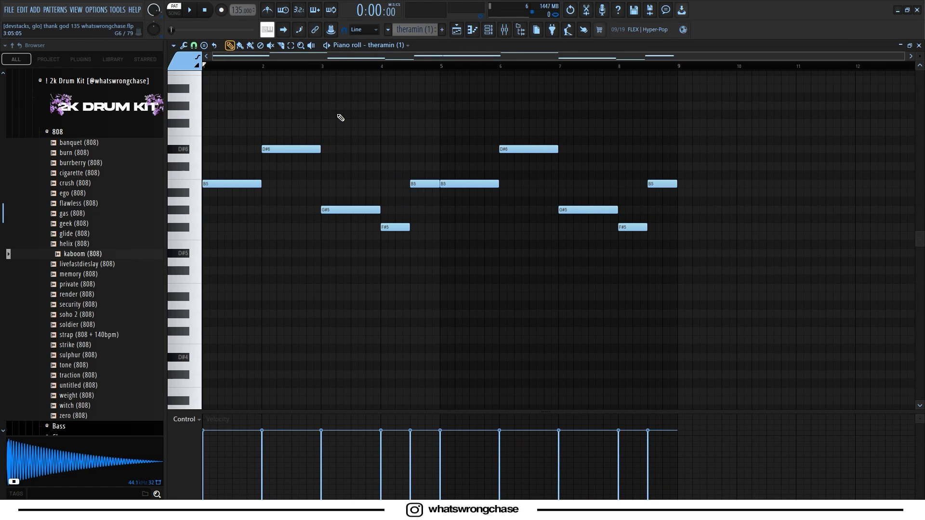
key("space")
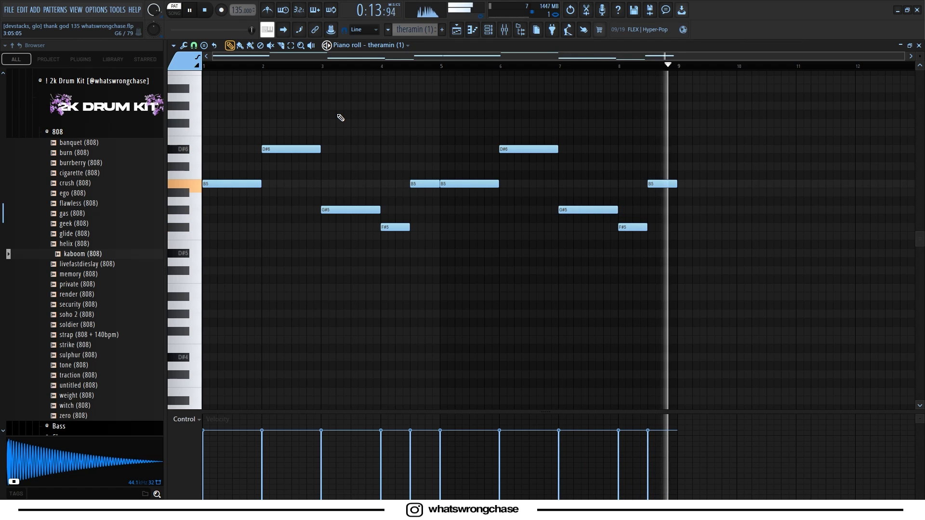
key("F5")
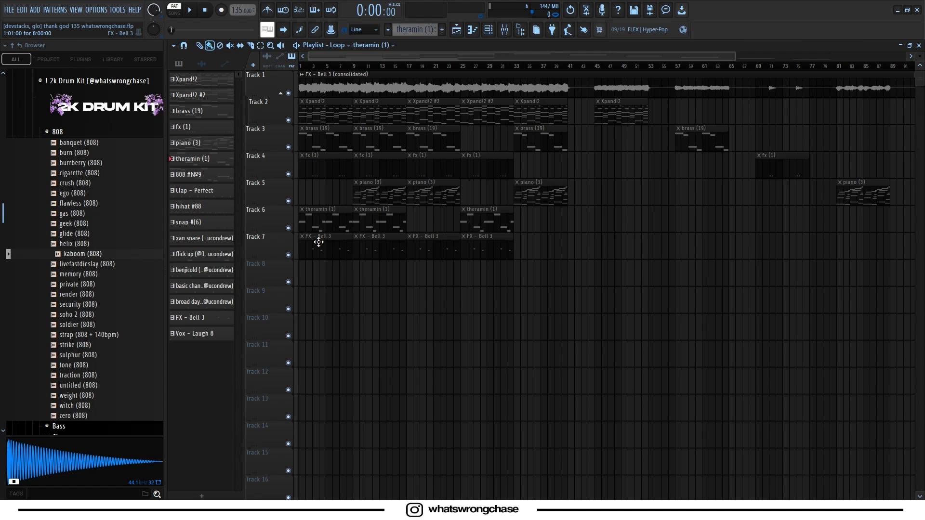
- Open the fx (1) pattern from the playlist and view its sampler settings from the channel rack, closing both windows after
scroll(303, 278, "down", 2)
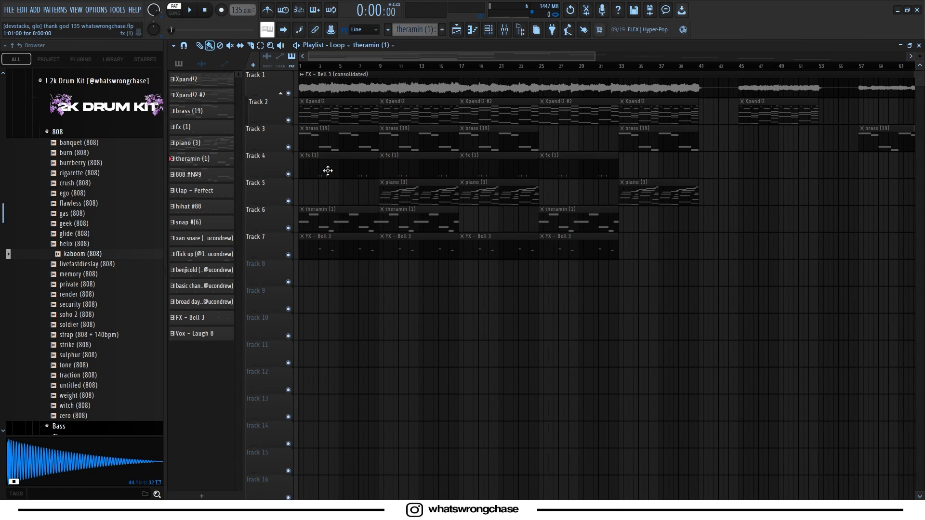
double_click(328, 170)
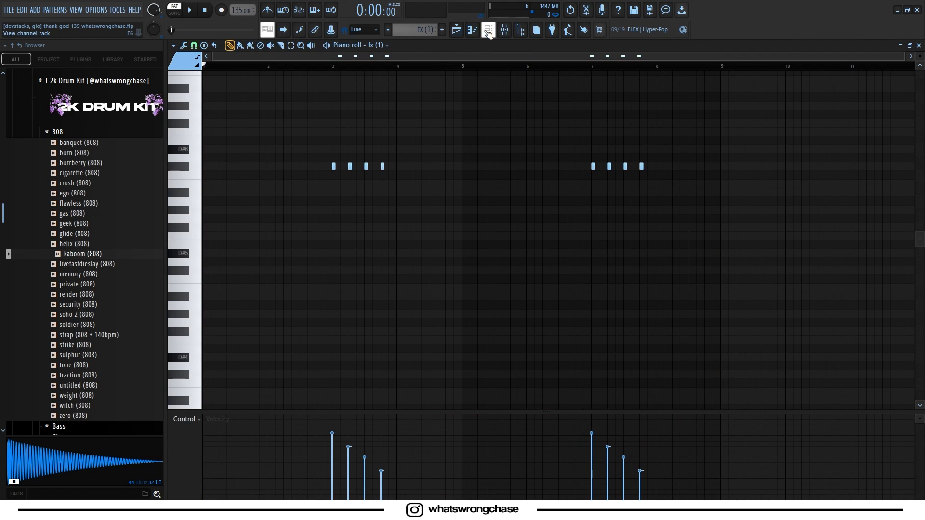
left_click(488, 30)
left_click(254, 159)
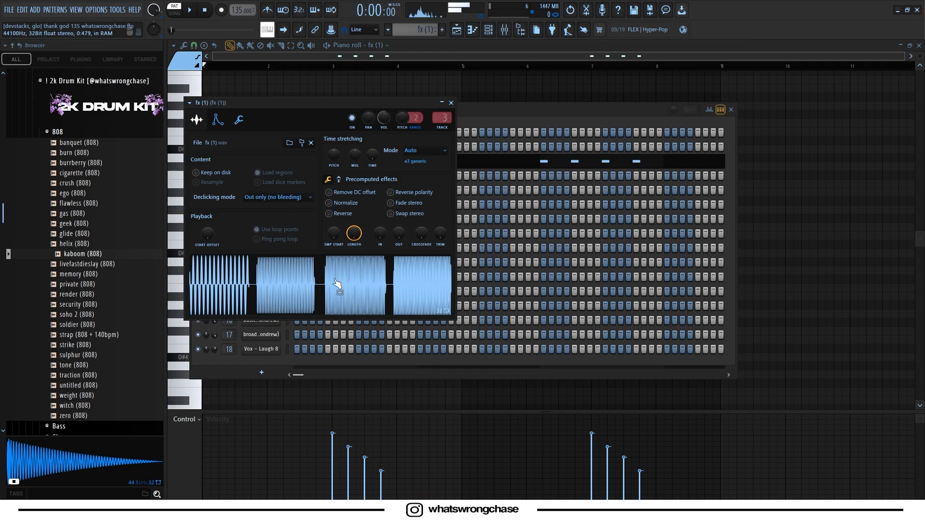
left_click_drag(336, 111, 350, 110)
left_click(465, 102)
key("F6")
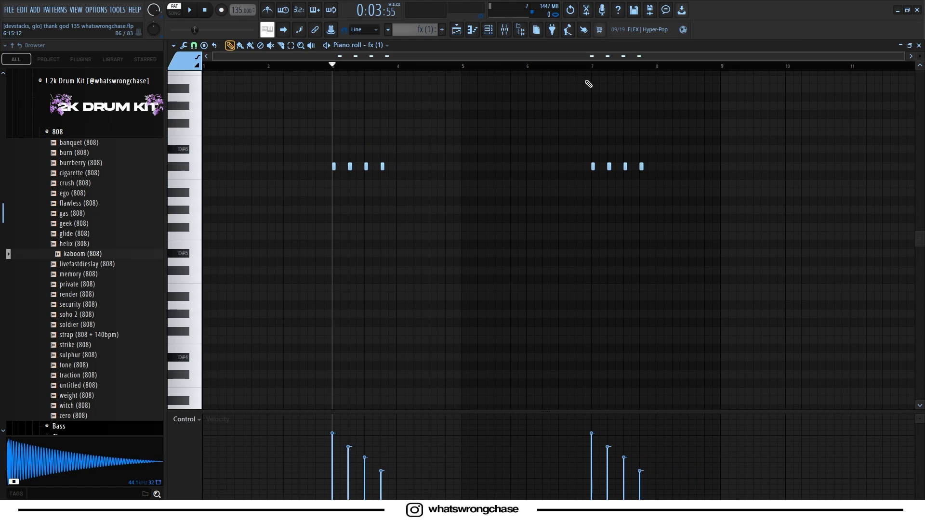
- Play the fx (1) pattern in the piano roll and view its track's effects chain in the mixer
scroll(482, 140, "up", 3)
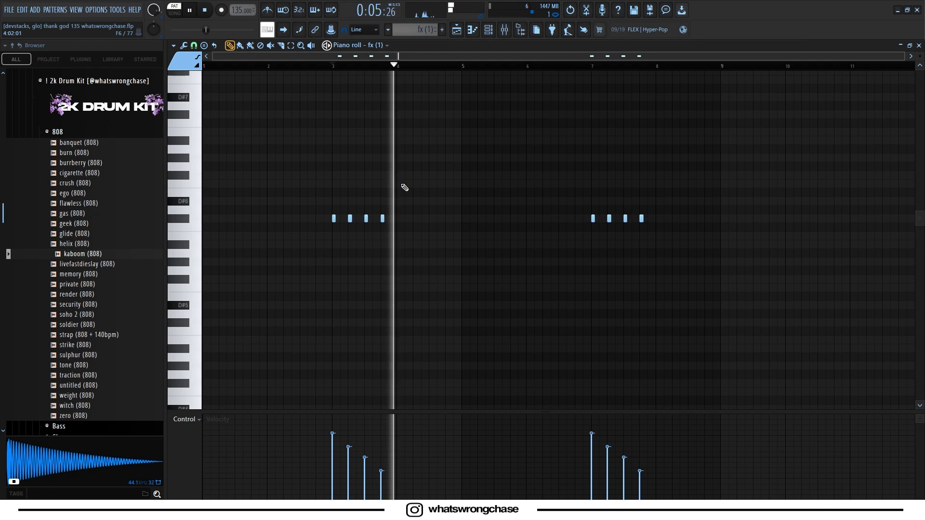
key("space")
scroll(350, 245, "up", 5)
scroll(361, 254, "down", 4)
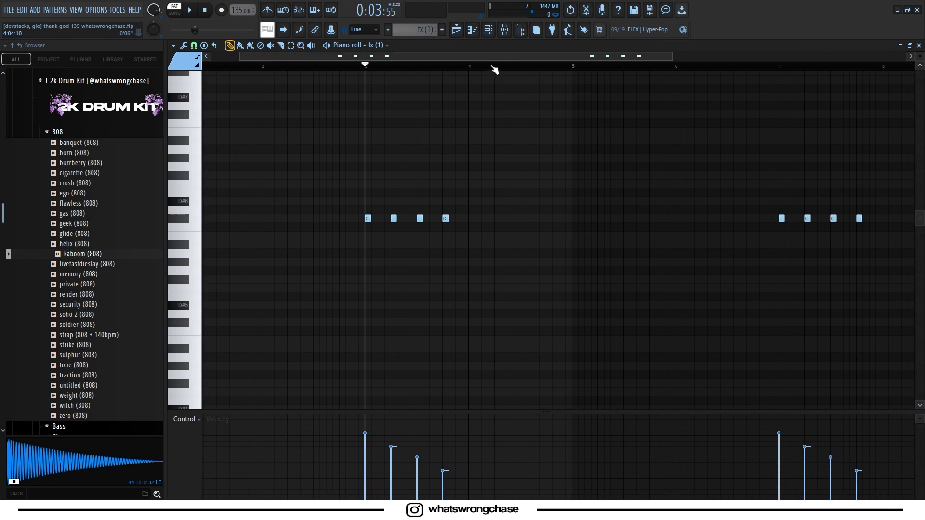
left_click(505, 30)
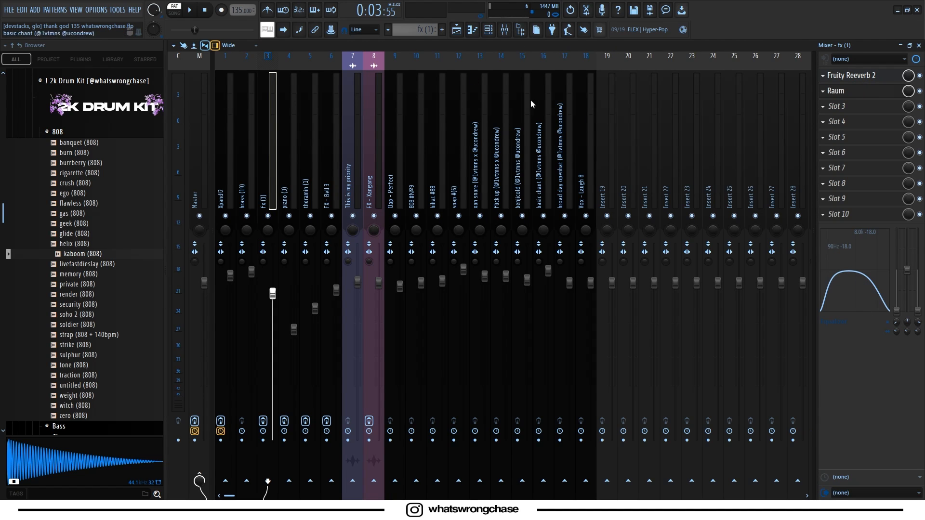
- Open the FX - Bell 3 pattern from the playlist and examine its notes in the piano roll
left_click(463, 29)
double_click(466, 241)
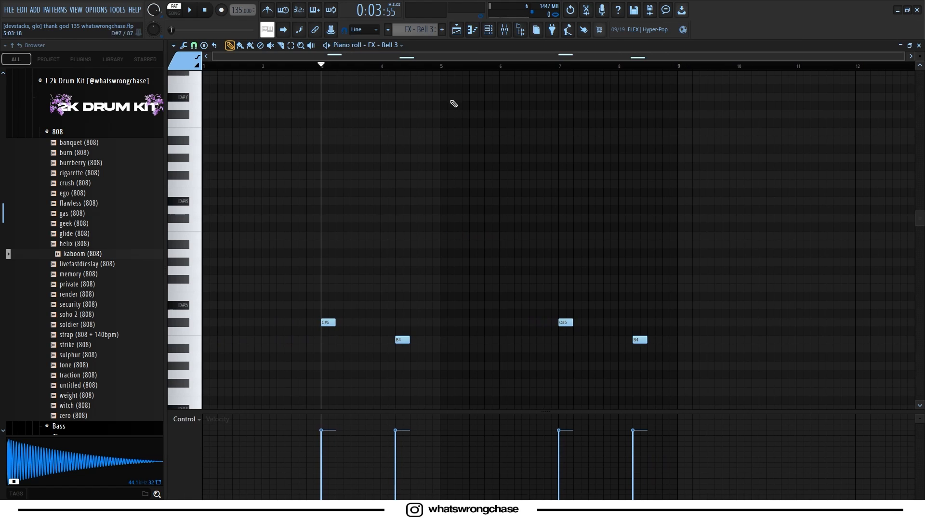
scroll(353, 132, "down", 4)
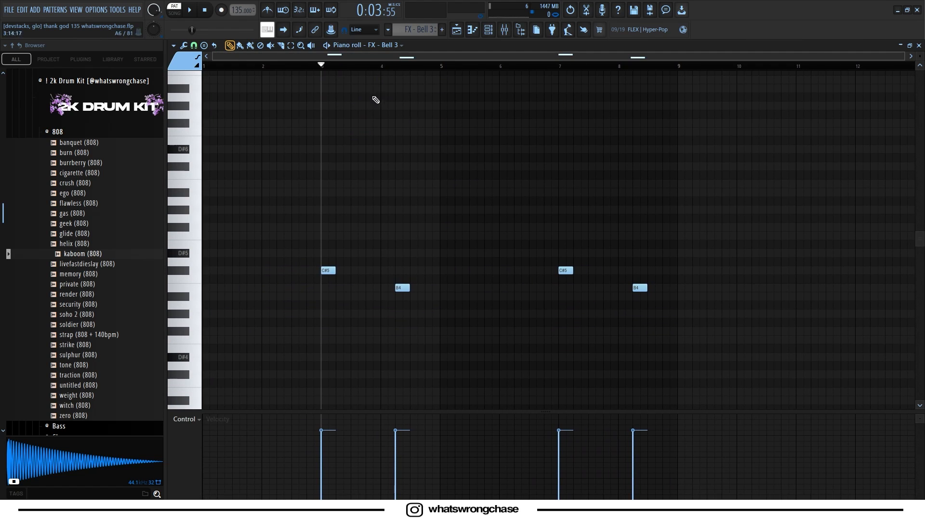
scroll(375, 183, "up", 3)
scroll(397, 185, "down", 3)
- Play the FX - Bell 3 pattern from bar 3, stop it, and return to the playlist
key("space")
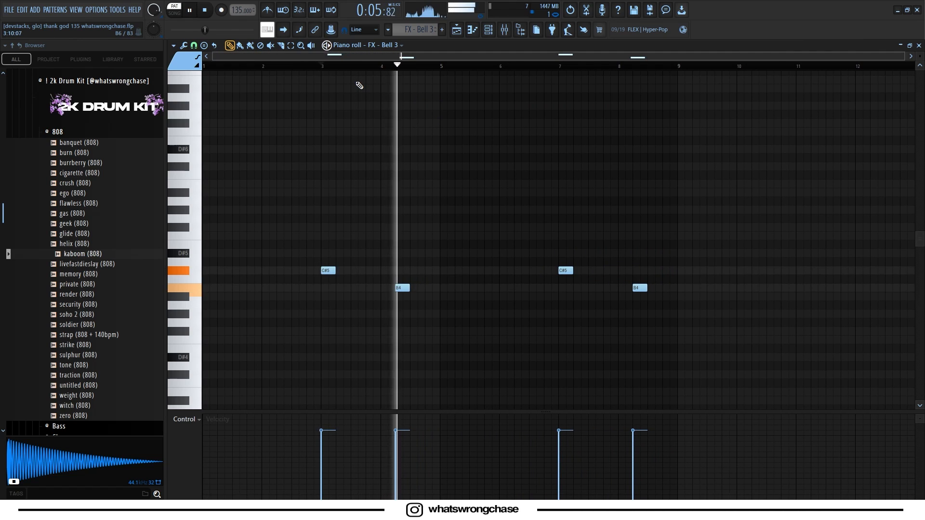
key("space")
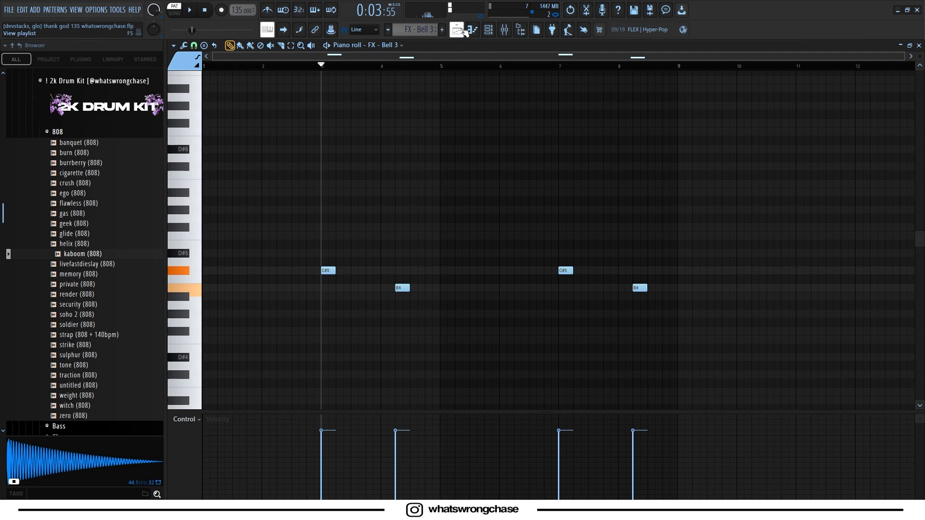
key("F5")
scroll(326, 275, "down", 1)
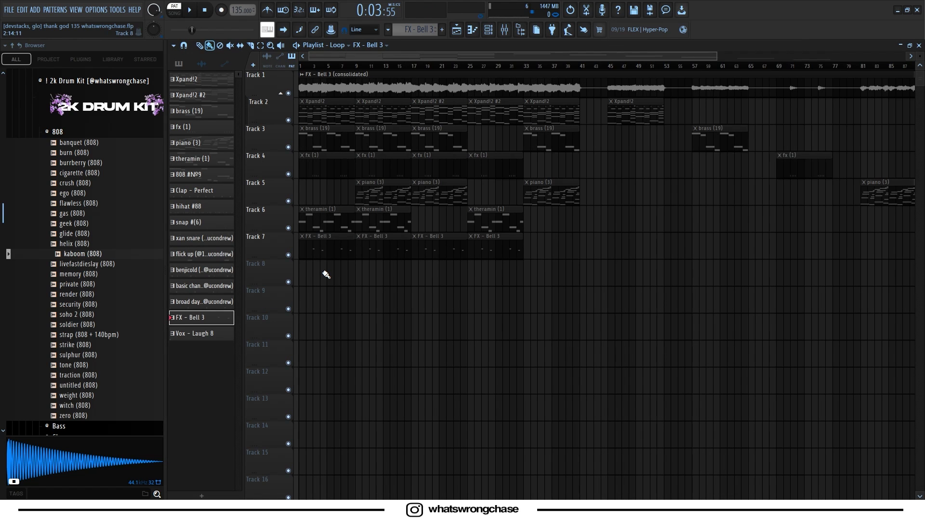
scroll(328, 276, "down", 2)
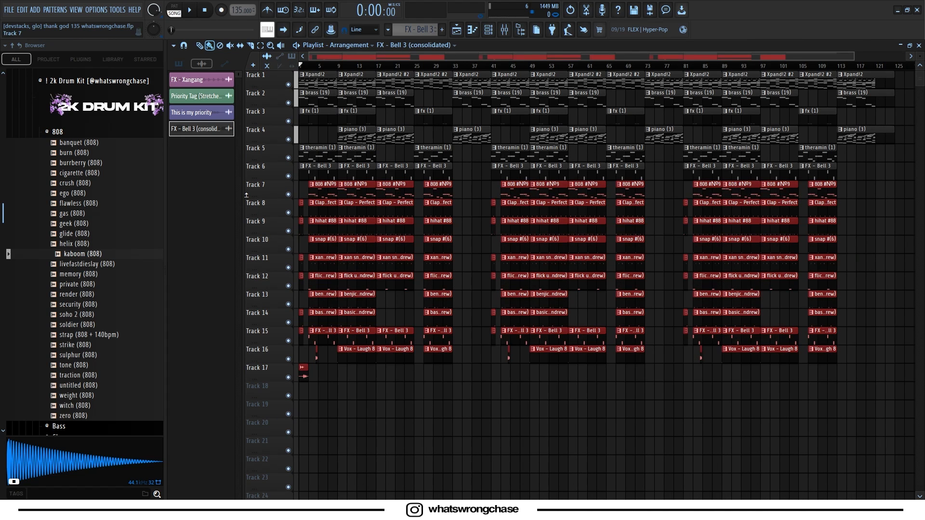
- Shift the selected drum and vocal clips down one track so they start on Track 8, and deselect them
key("shift+Right")
key("shift+Left")
key("shift+Down")
scroll(339, 193, "up", 4)
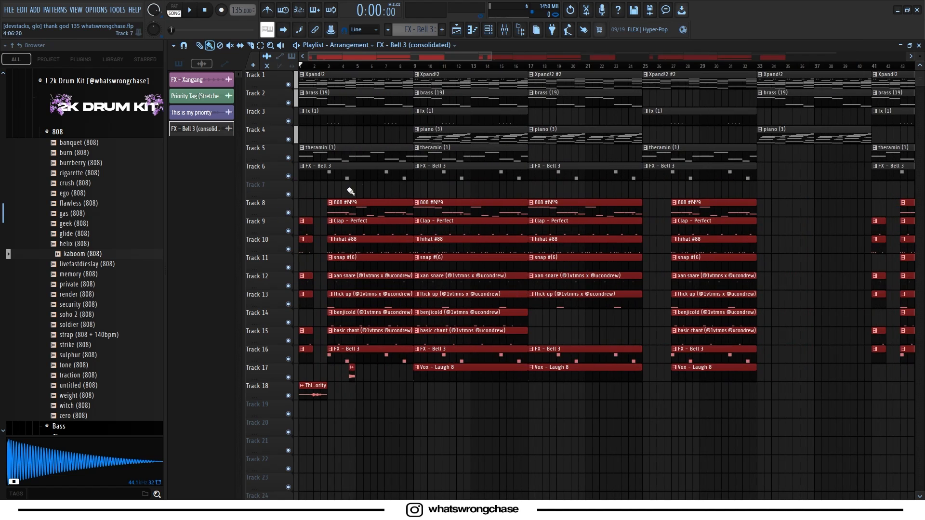
key("ctrl+d")
scroll(364, 187, "down", 3)
scroll(401, 336, "up", 1)
scroll(423, 333, "down", 2)
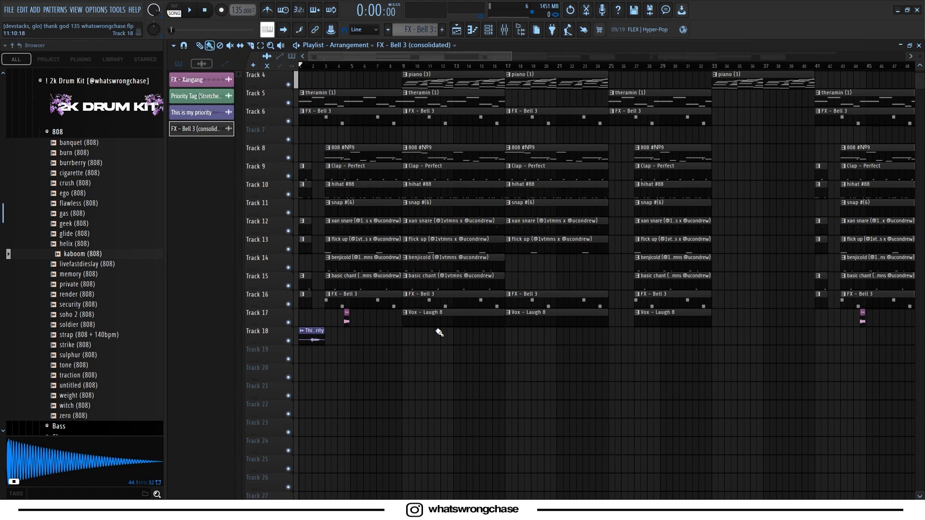
- Collapse the 808 folder in the browser and bring up the 2k Stash Kit artwork under My Kits
scroll(438, 332, "up", 2)
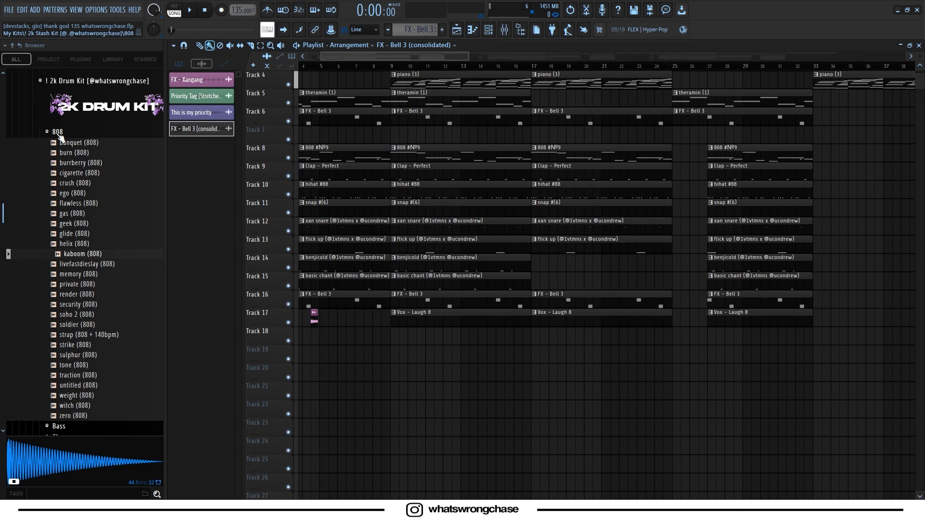
left_click(57, 132)
scroll(55, 154, "up", 6)
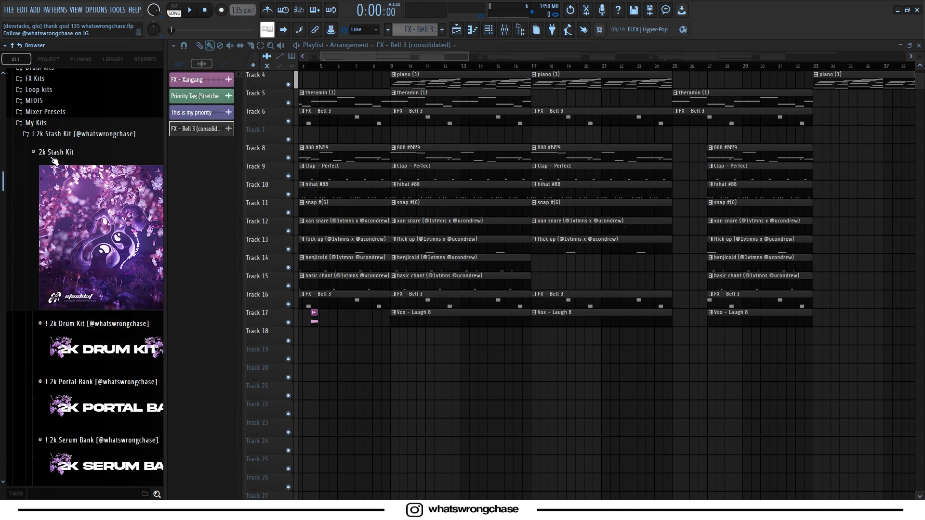
scroll(55, 161, "up", 3)
scroll(373, 336, "down", 2)
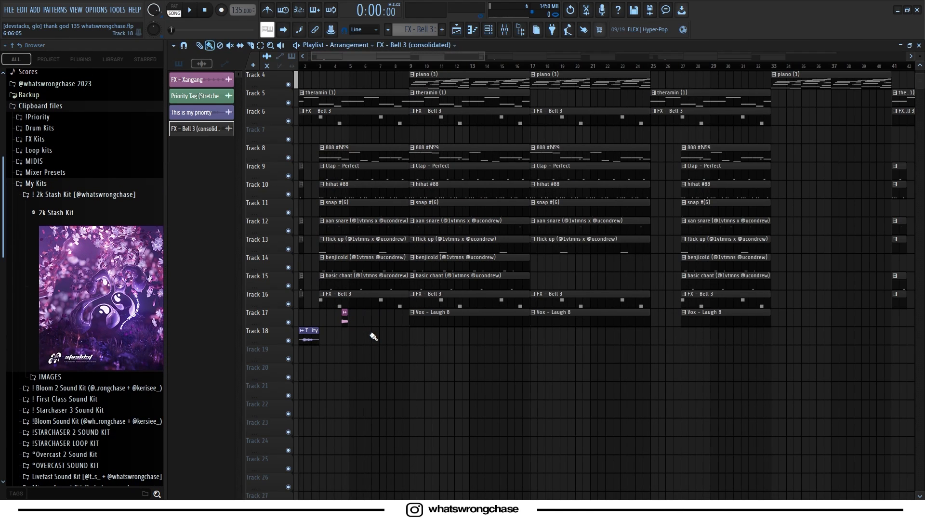
- Look over the melody and drum tracks laid out in the playlist arrangement
scroll(372, 336, "up", 1)
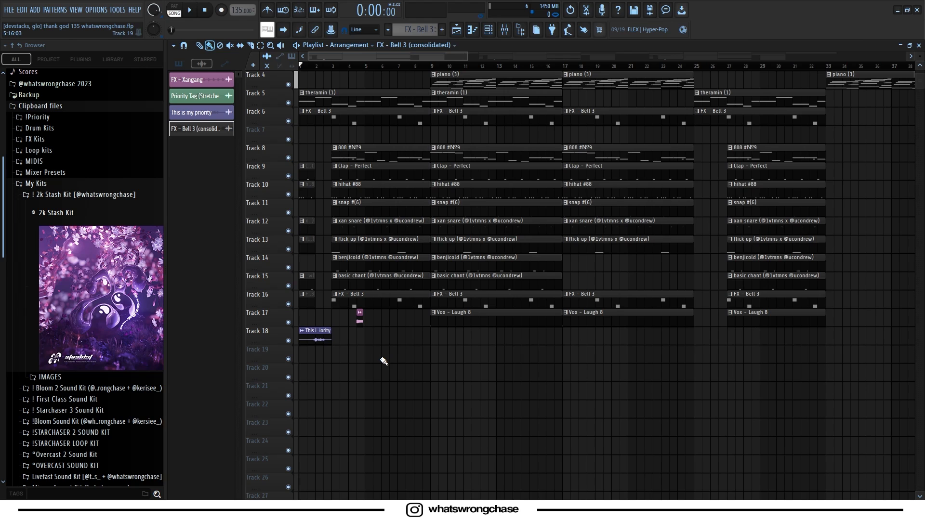
scroll(366, 361, "down", 2)
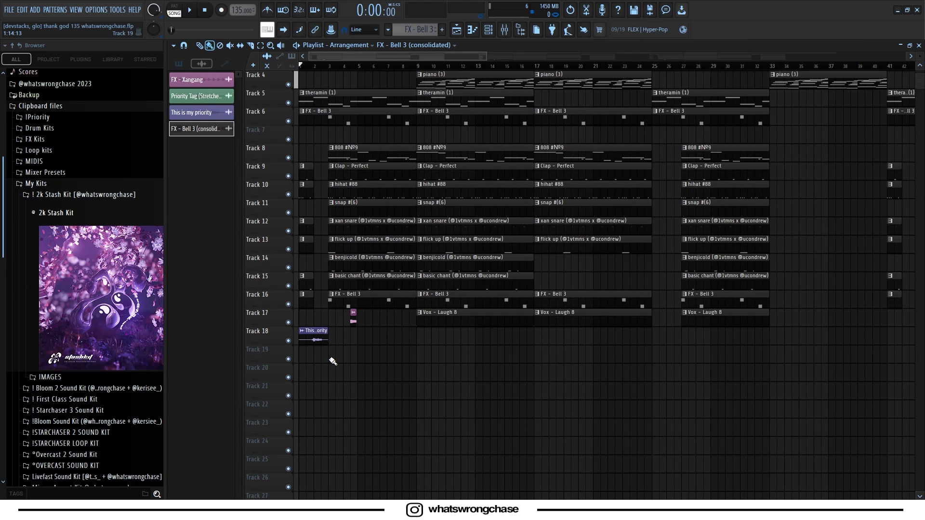
scroll(333, 361, "up", 3)
scroll(372, 418, "down", 2)
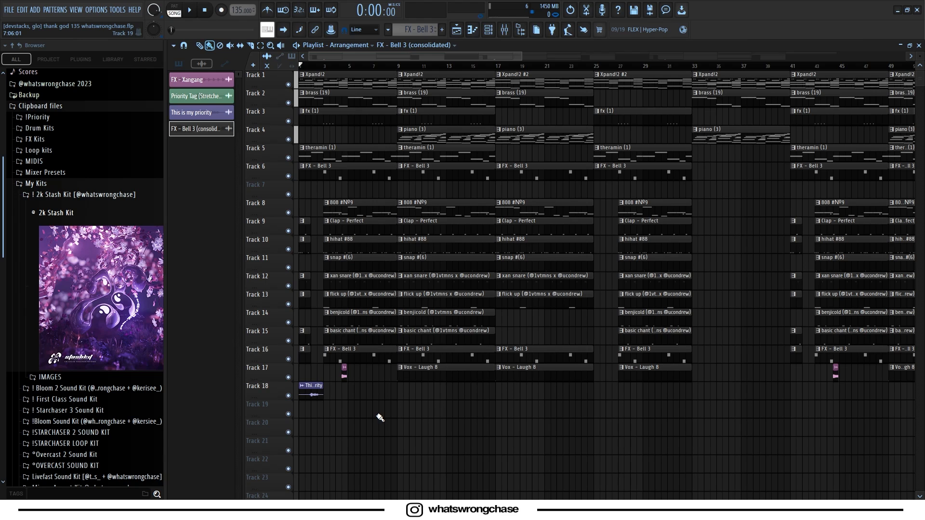
scroll(423, 342, "up", 1)
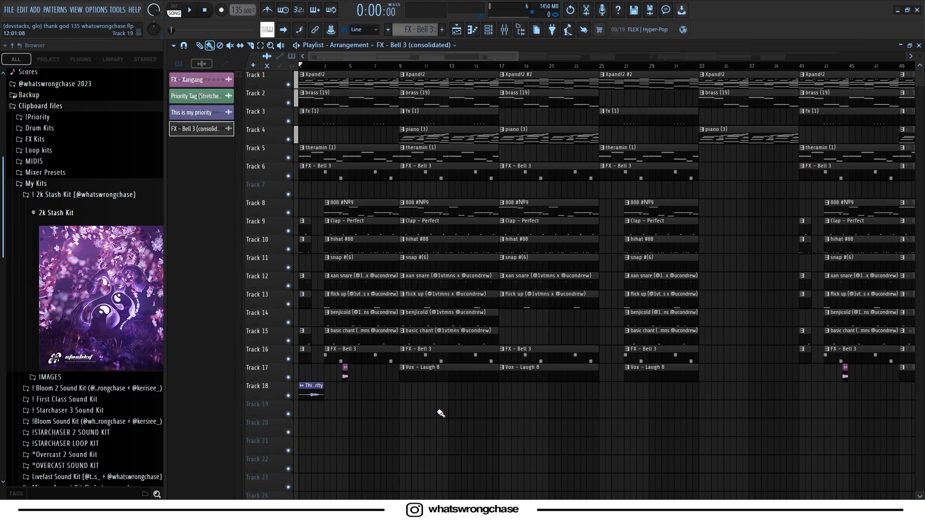
scroll(421, 405, "down", 2)
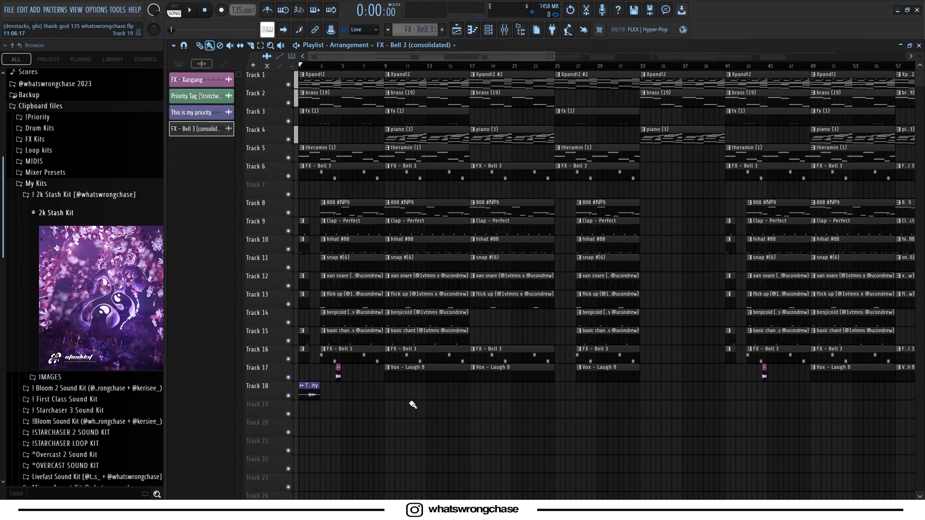
scroll(409, 404, "up", 3)
scroll(389, 222, "up", 1)
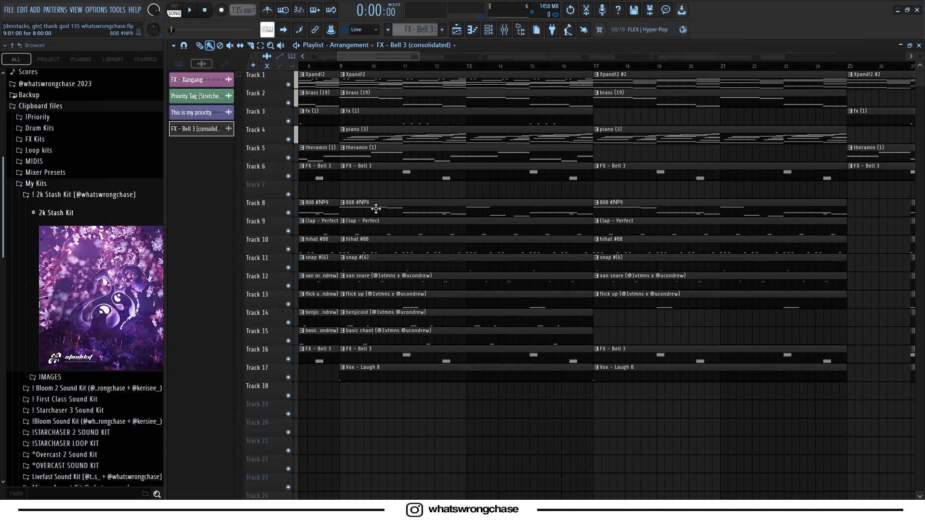
- Open the 808 #№9 pattern from Track 8 in the piano roll and play it back
double_click(375, 208)
scroll(459, 148, "down", 2)
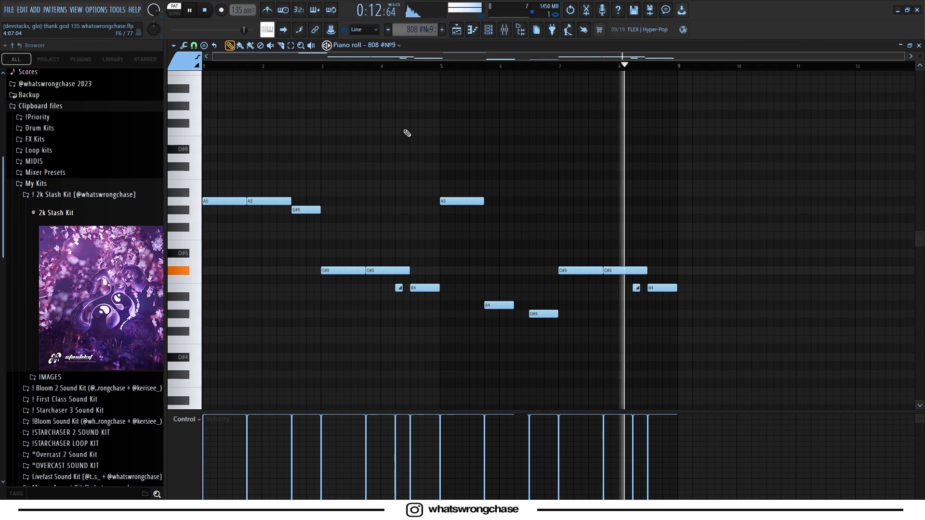
key("space")
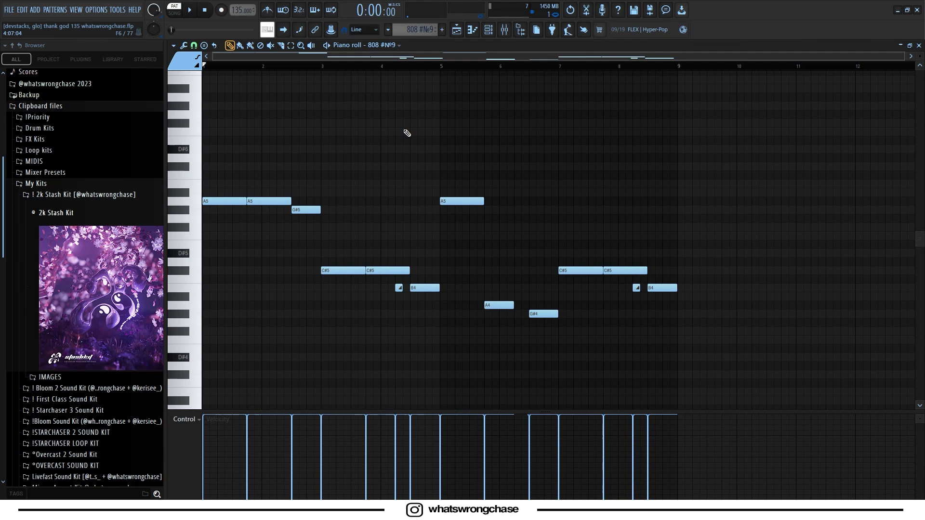
- Examine the note placement across the 808 #№9 pattern in the piano roll
left_click_drag(214, 181, 708, 360)
scroll(572, 245, "up", 1)
left_click(572, 245, "ctrl")
scroll(554, 242, "down", 1)
left_click_drag(549, 240, 212, 182)
scroll(298, 174, "up", 2)
left_click_drag(301, 172, 302, 180)
scroll(302, 181, "down", 1)
left_click_drag(312, 251, 626, 281)
left_click(559, 260, "ctrl")
scroll(559, 260, "up", 3)
scroll(496, 102, "down", 3)
scroll(477, 142, "up", 4)
scroll(478, 142, "down", 3)
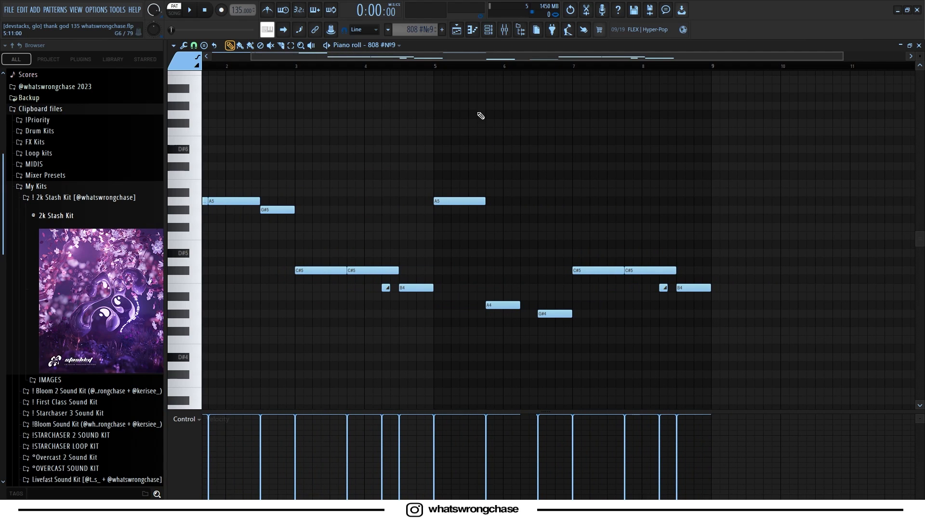
- Open the Clap - Perfect pattern from the playlist, play it back, and return to the playlist
left_click(456, 29)
double_click(396, 230)
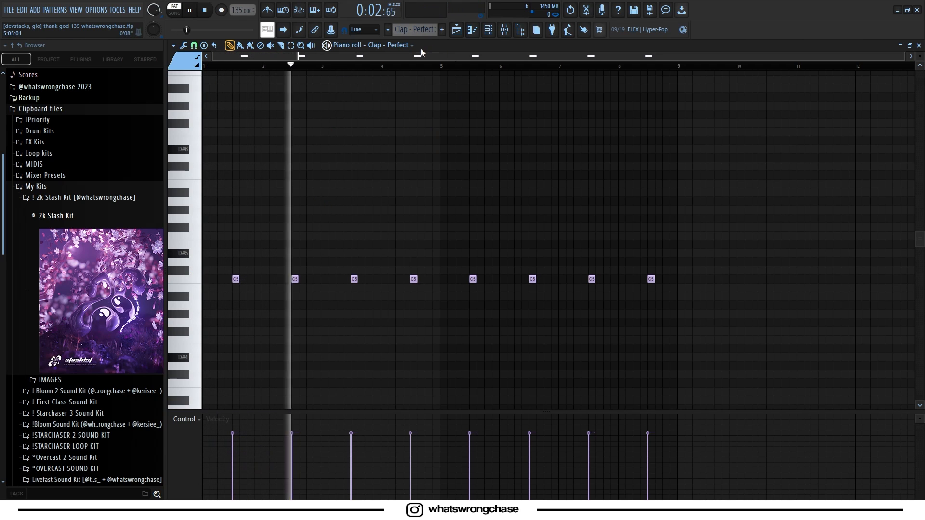
key("space")
left_click(456, 30)
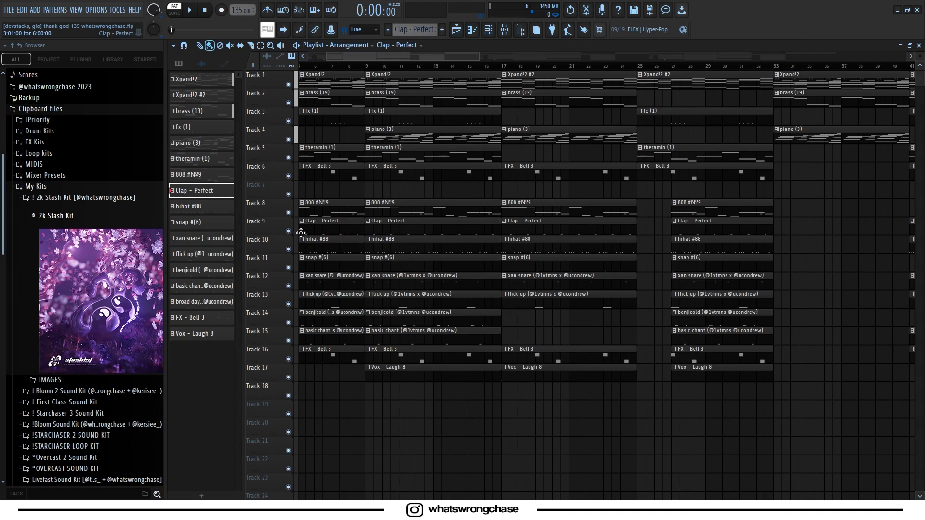
- Leave only the Clap - Perfect and hihat #88 tracks unmuted, and open the hihat #88 pattern in the piano roll
right_click(288, 213)
left_click(288, 231)
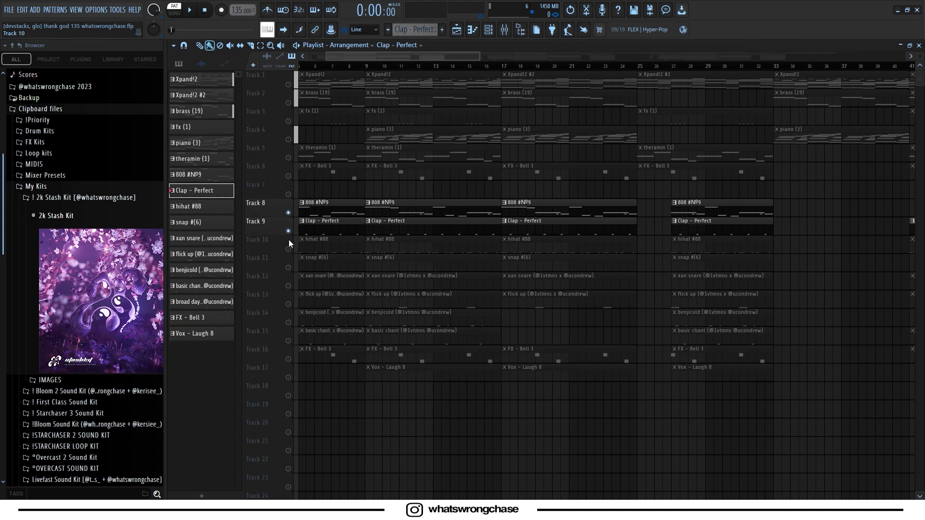
left_click(288, 249)
left_click(288, 213)
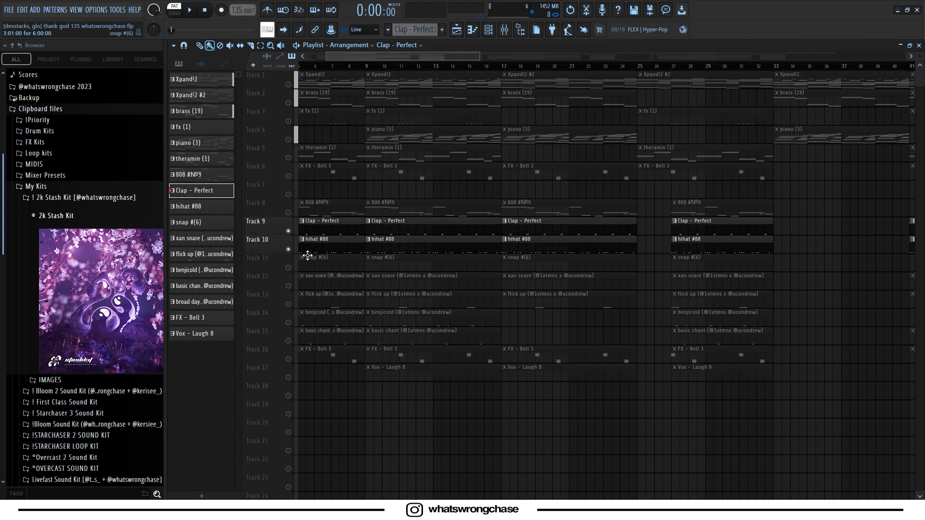
double_click(376, 244)
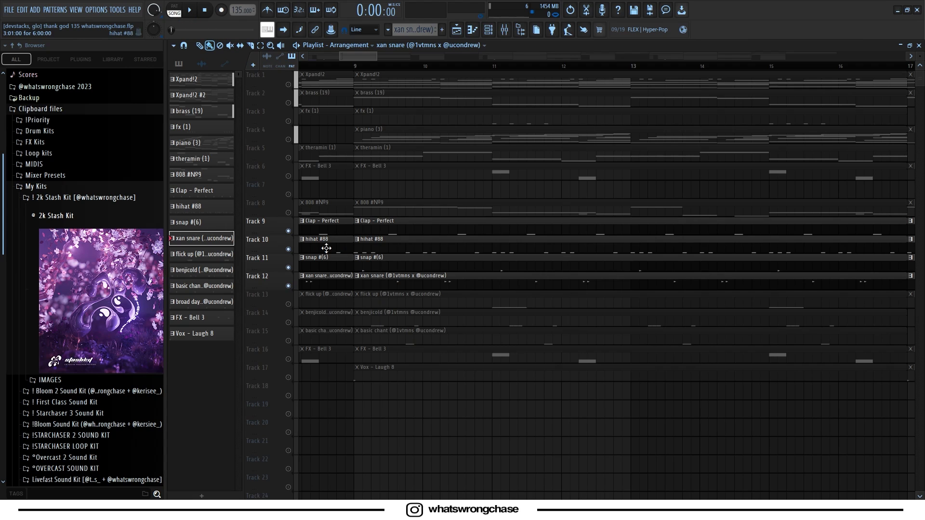
- Mute the snap #(6) track and open the xan snare pattern in the piano roll
left_click(289, 267)
scroll(377, 374, "up", 3)
left_click(378, 374, "ctrl")
scroll(378, 374, "down", 4)
double_click(382, 285)
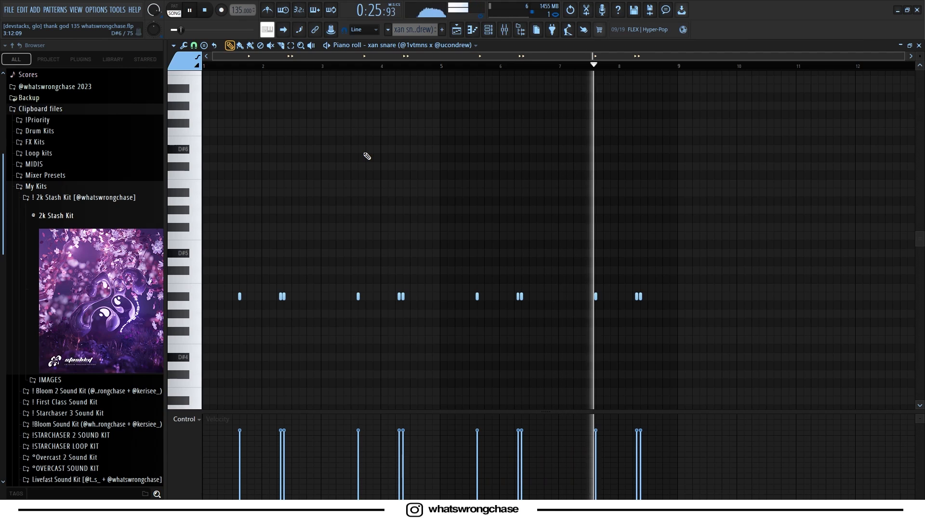
- Stop the xan snare pattern's playback and return to the playlist arrangement
key("space")
left_click(457, 32)
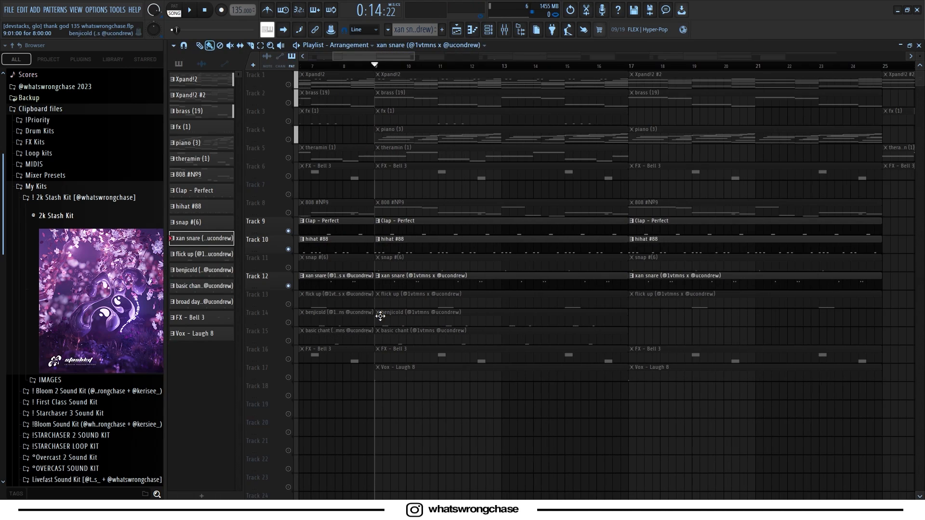
scroll(404, 391, "down", 2)
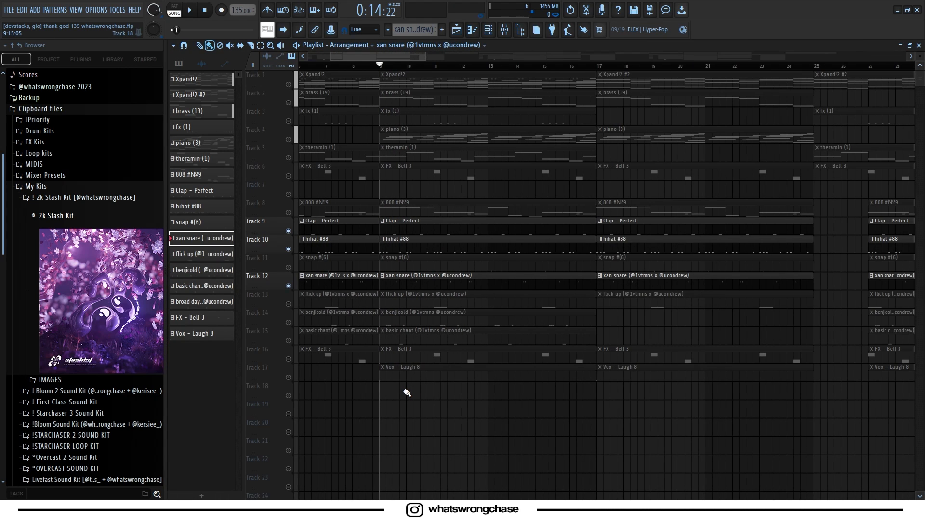
- Toggle the flick up track on and back off, and unmute the snap #(6) track
left_click(288, 304)
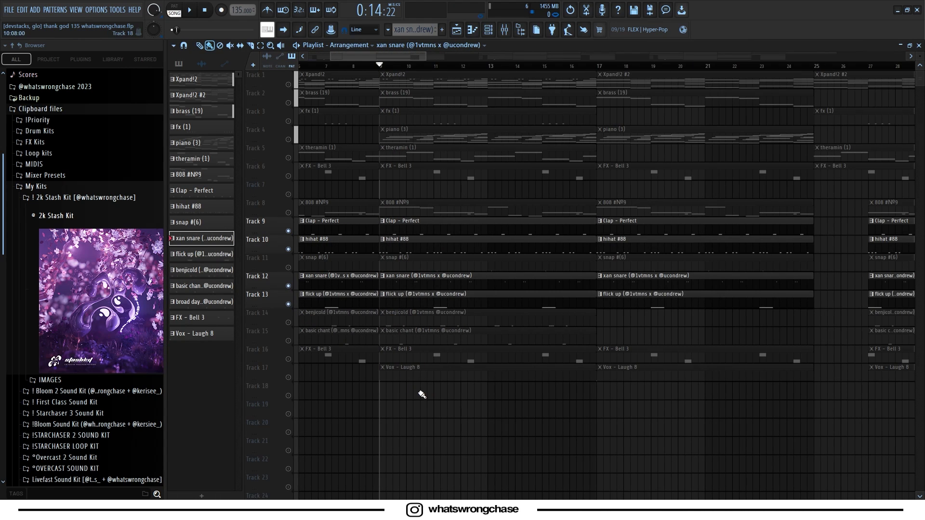
scroll(419, 391, "down", 3)
scroll(424, 333, "up", 3)
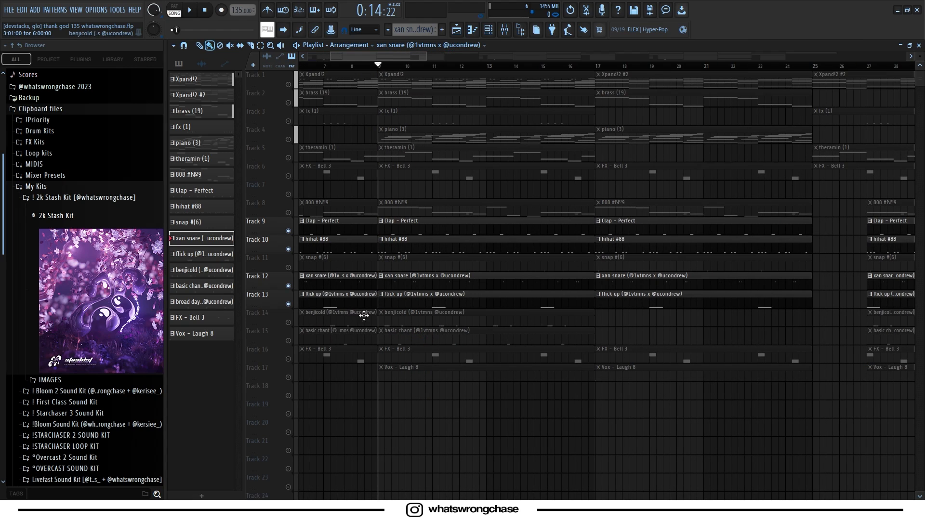
left_click(288, 304)
left_click(288, 268)
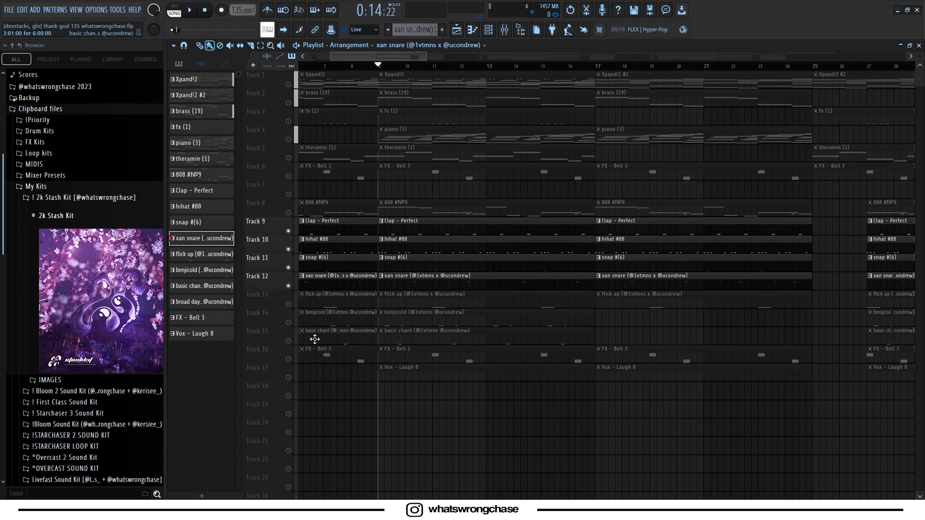
- Unmute the benjicold track, open its pattern in the piano roll and play it back
left_click(289, 323)
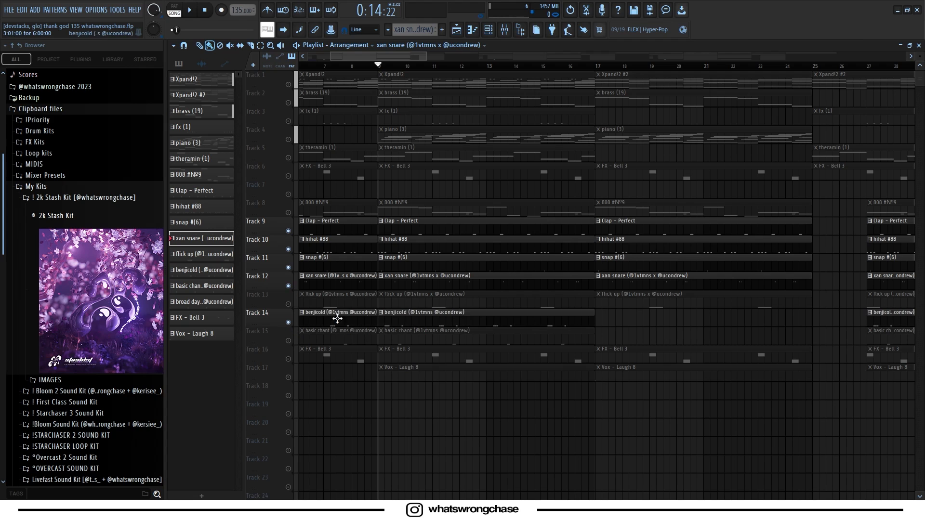
double_click(410, 321)
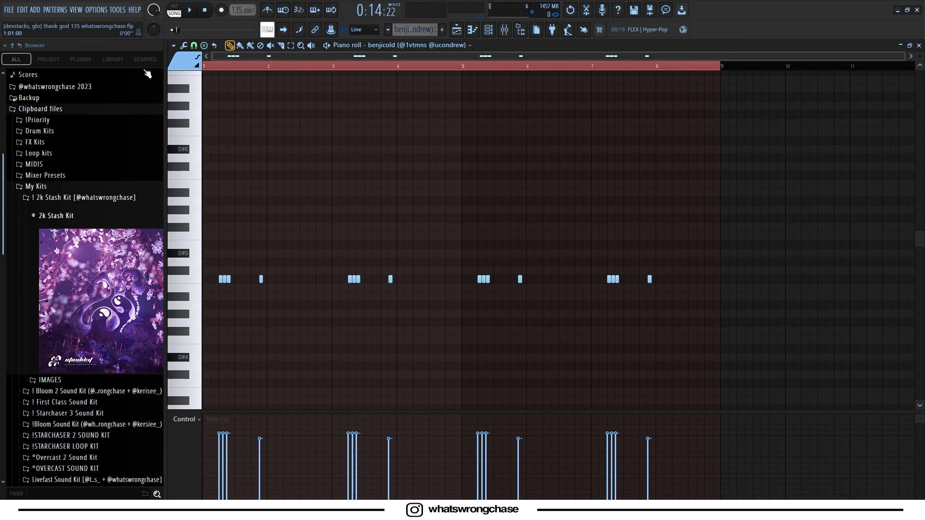
scroll(227, 169, "up", 3)
key("space")
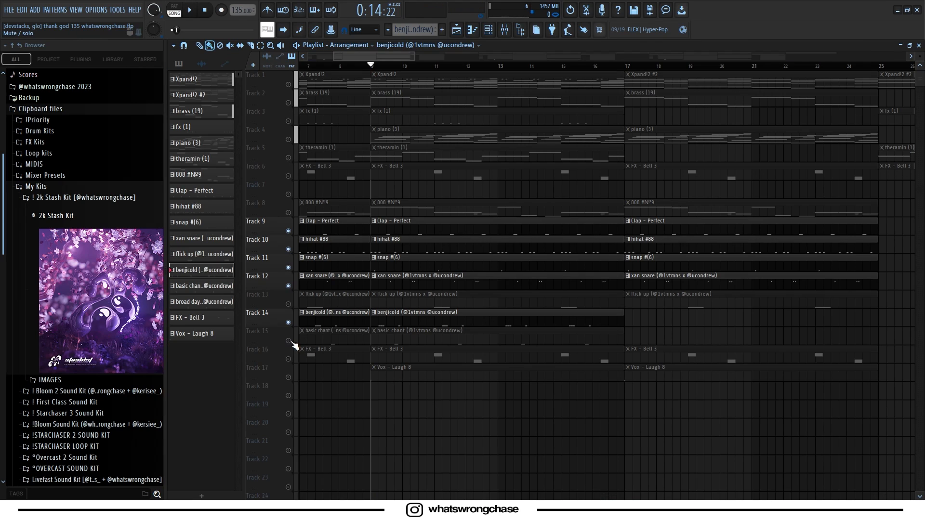
- Unmute the basic chant track and open its pattern in the piano roll
left_click(289, 341)
double_click(391, 338)
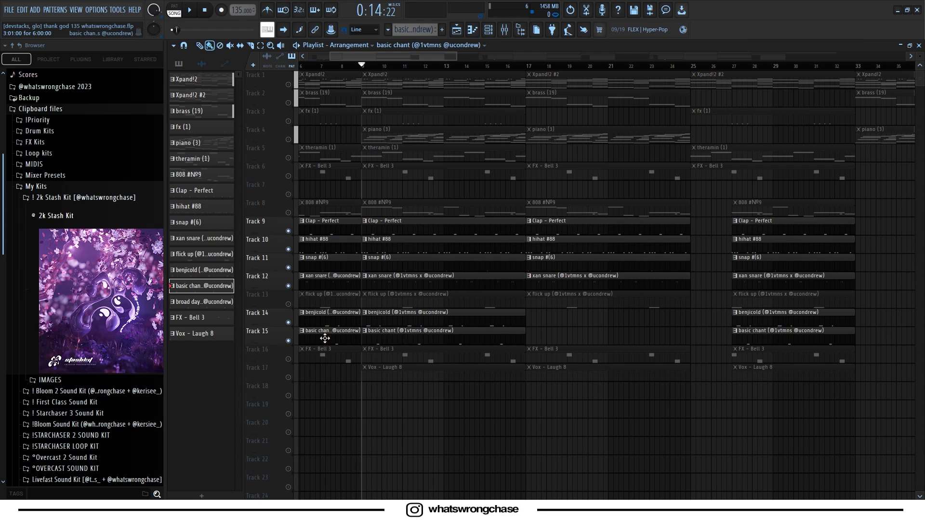
- Unmute the Vox - Laugh 8 track and the flick up track in the playlist
scroll(325, 339, "up", 2)
scroll(367, 341, "up", 1)
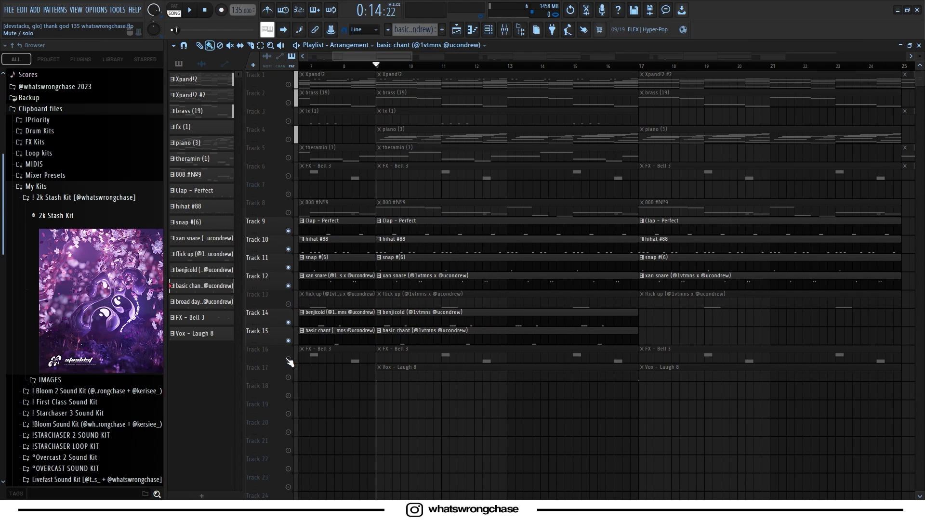
left_click(289, 378)
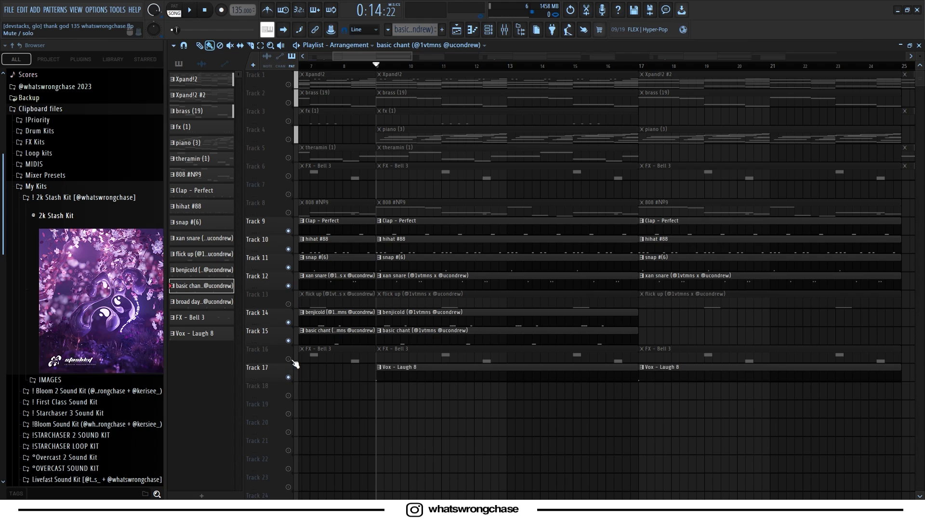
left_click(289, 305)
- Open the flick up pattern in the piano roll, clear its time selection and return to the playlist
scroll(405, 395, "down", 2)
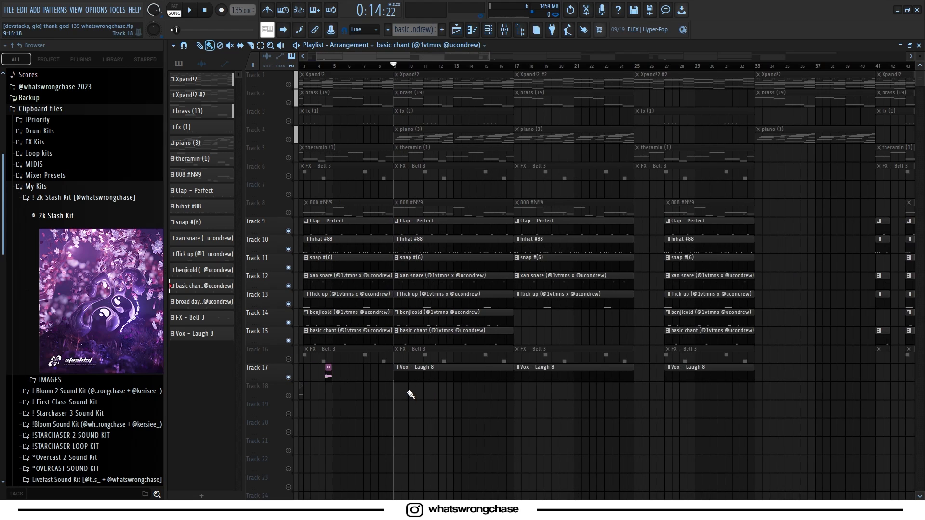
scroll(420, 305, "left", 1)
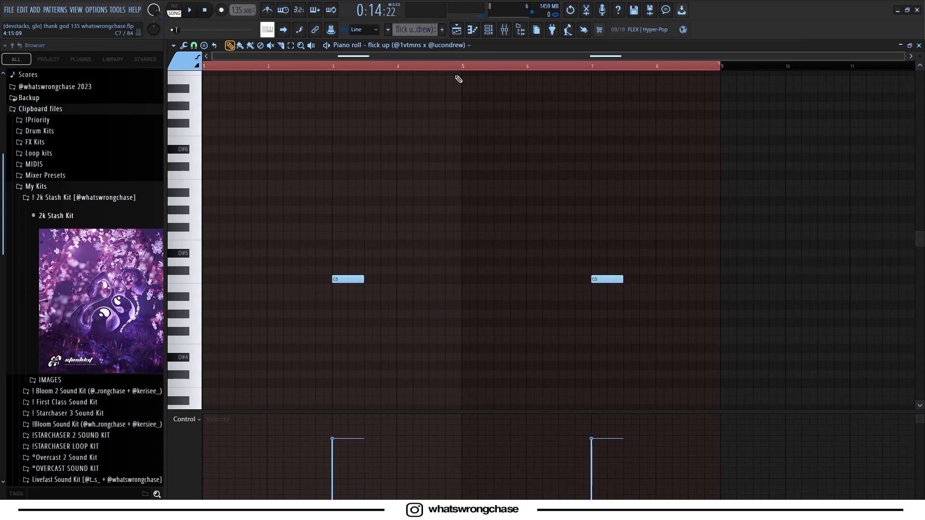
right_click(460, 68)
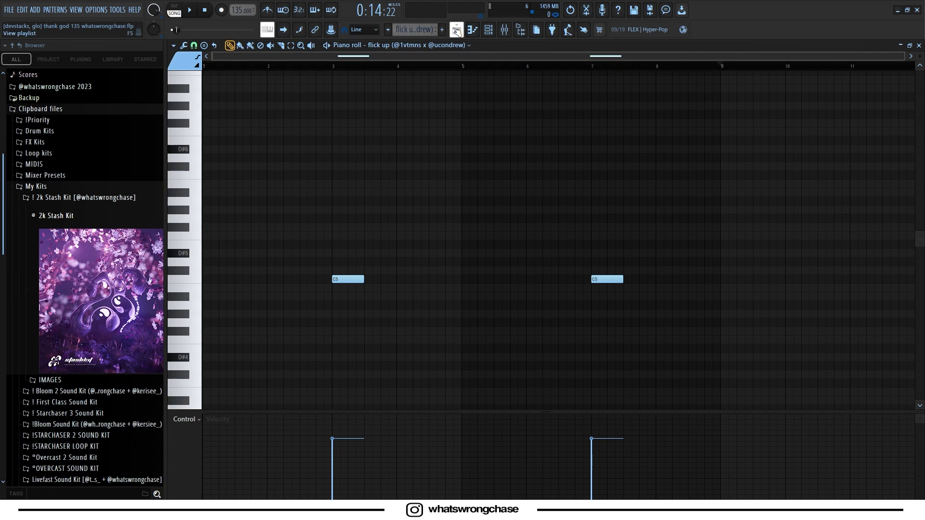
left_click(456, 30)
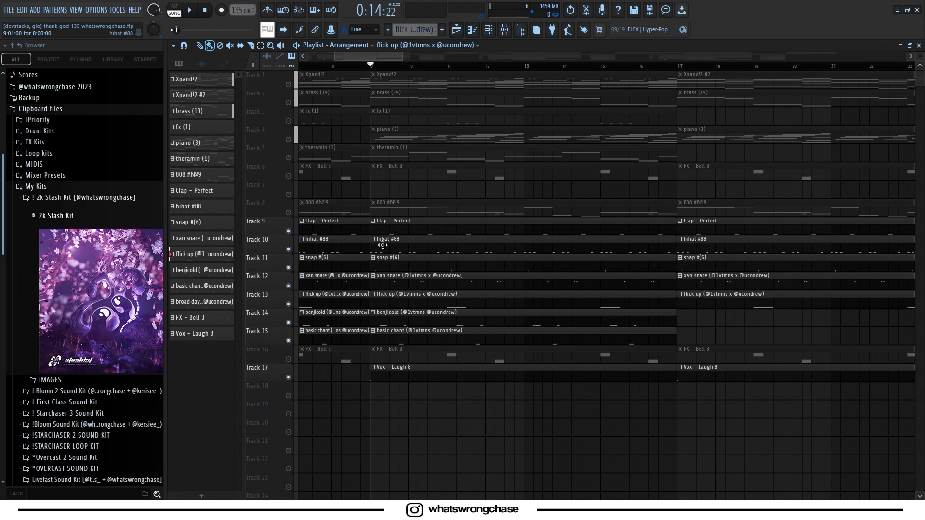
- Unmute the 808 #NP9 track and play it back together with the drum and vocal tracks
left_click(289, 213)
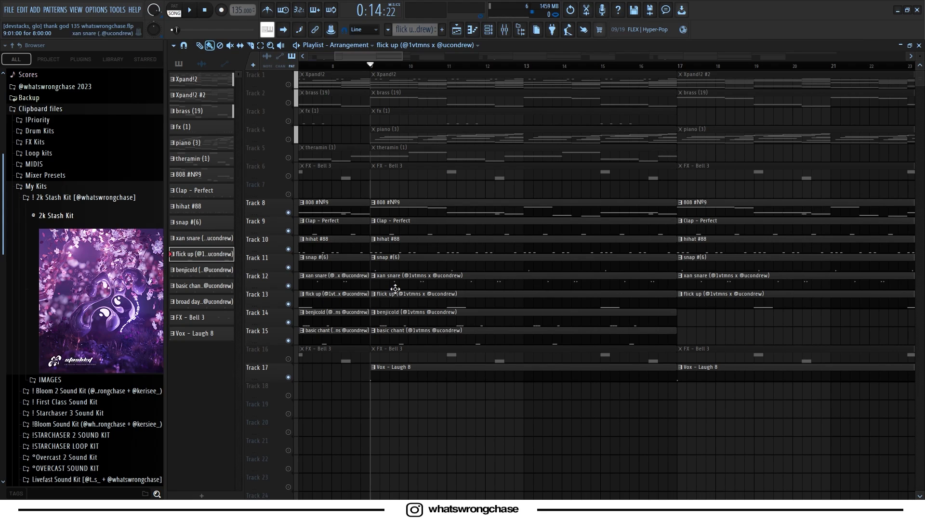
key("space")
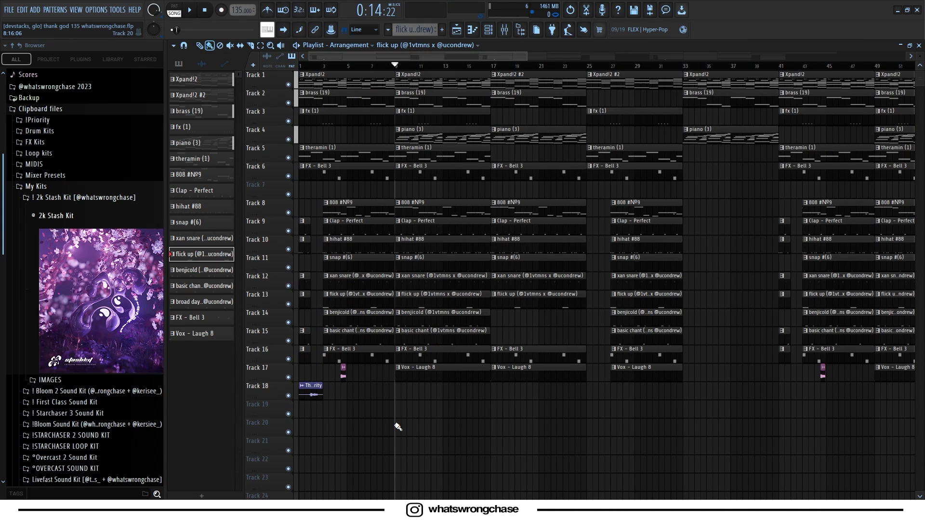
- Open the sample settings of the FX - Xangang audio clip on track 17 and close them
scroll(313, 428, "up", 5)
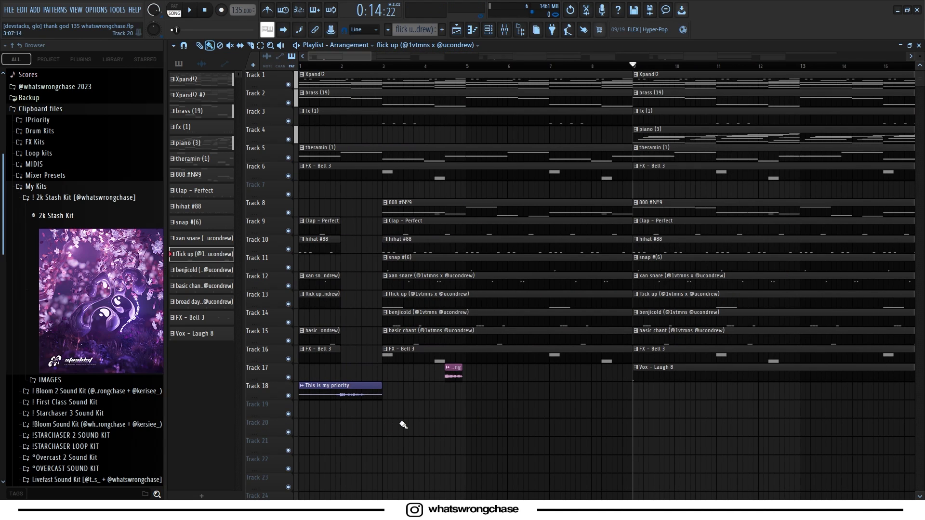
scroll(475, 388, "up", 3)
double_click(501, 373)
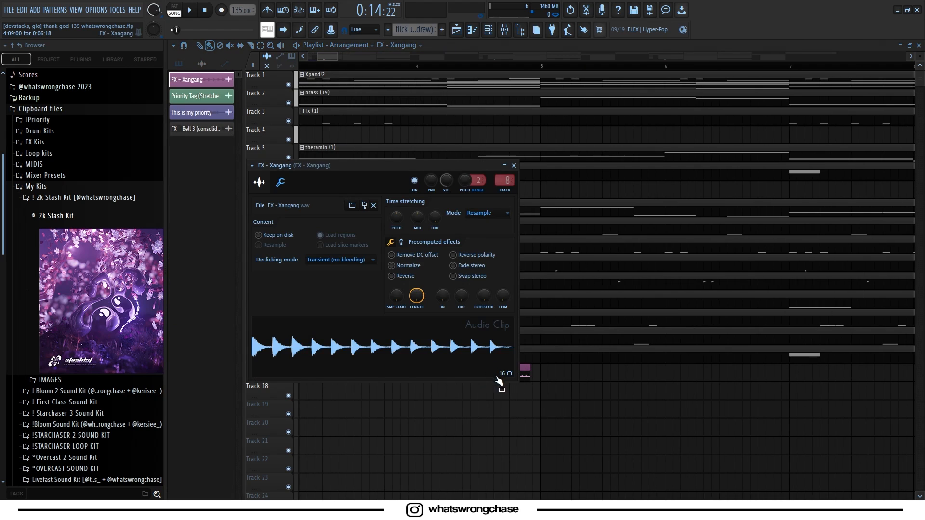
left_click(513, 165)
- Examine the opening bars of the arrangement, marking the short drum clips before the 808 enters
scroll(459, 375, "down", 6)
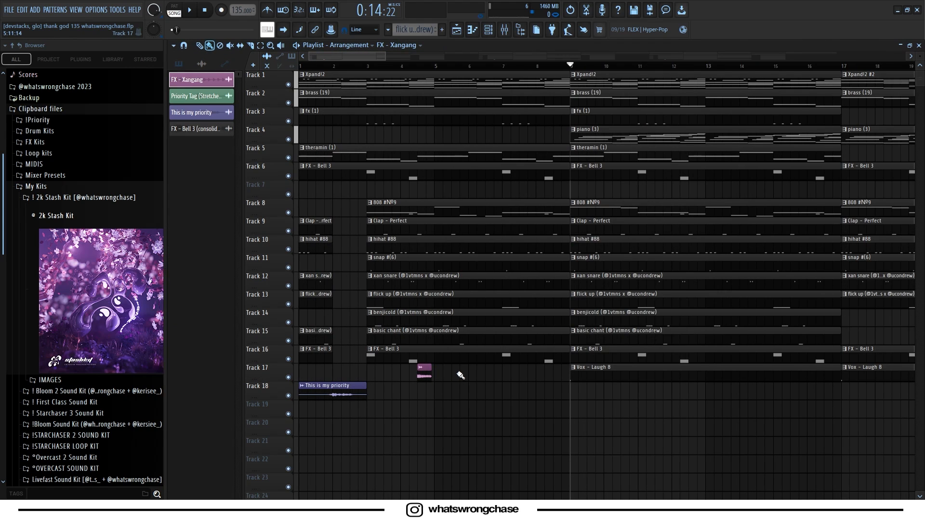
scroll(457, 376, "down", 2)
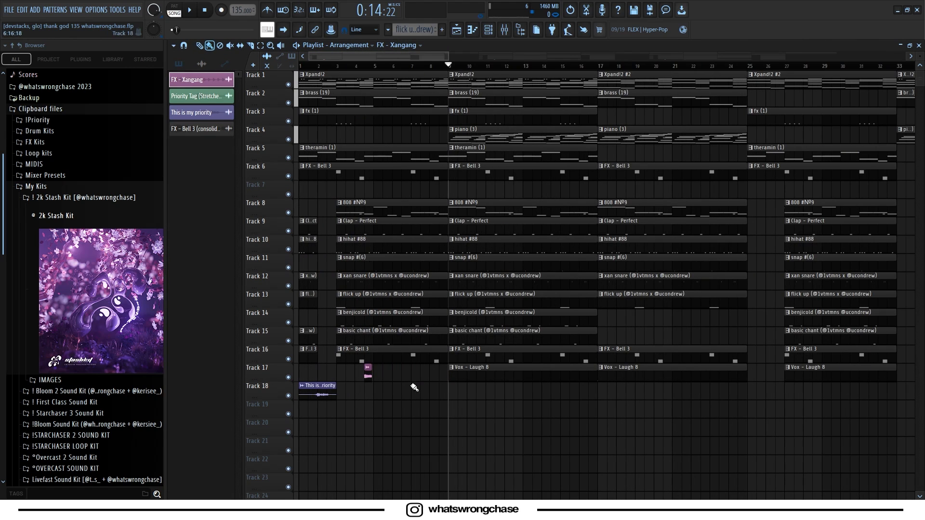
scroll(411, 380, "down", 2)
scroll(642, 396, "down", 3)
scroll(324, 395, "up", 4)
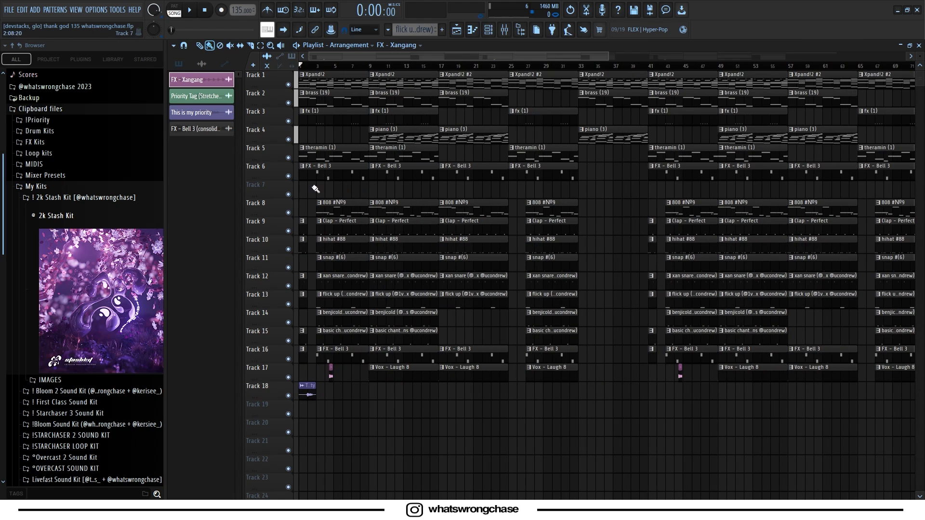
scroll(248, 193, "up", 5)
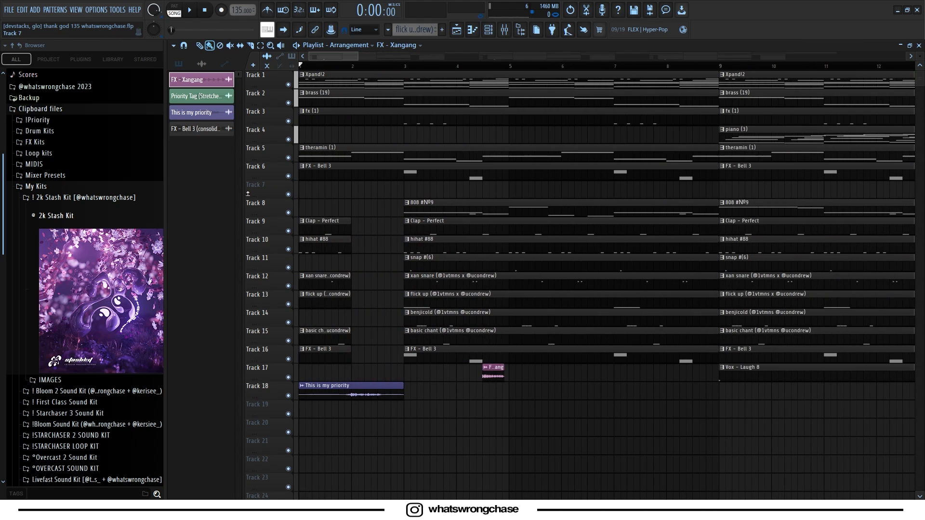
left_click_drag(336, 196, 313, 361)
left_click(326, 305, "ctrl")
scroll(327, 306, "down", 3)
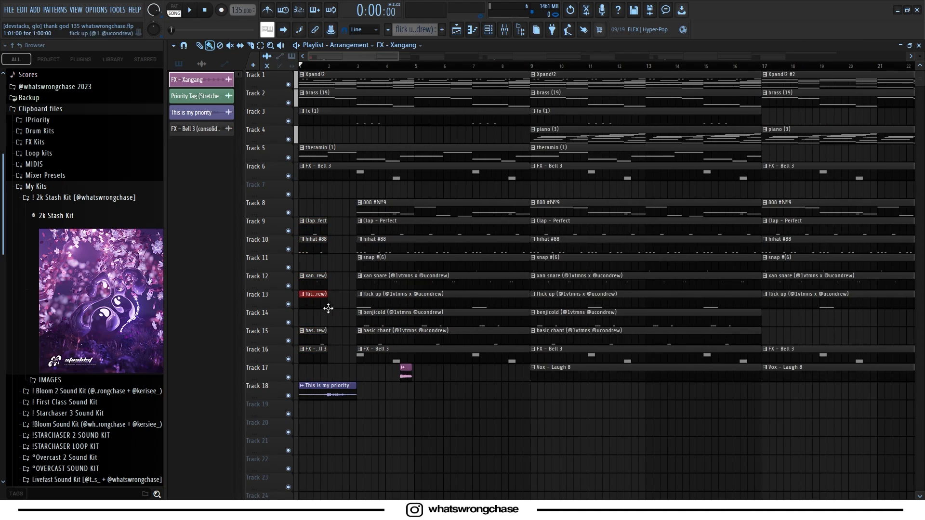
left_click_drag(335, 192, 349, 336)
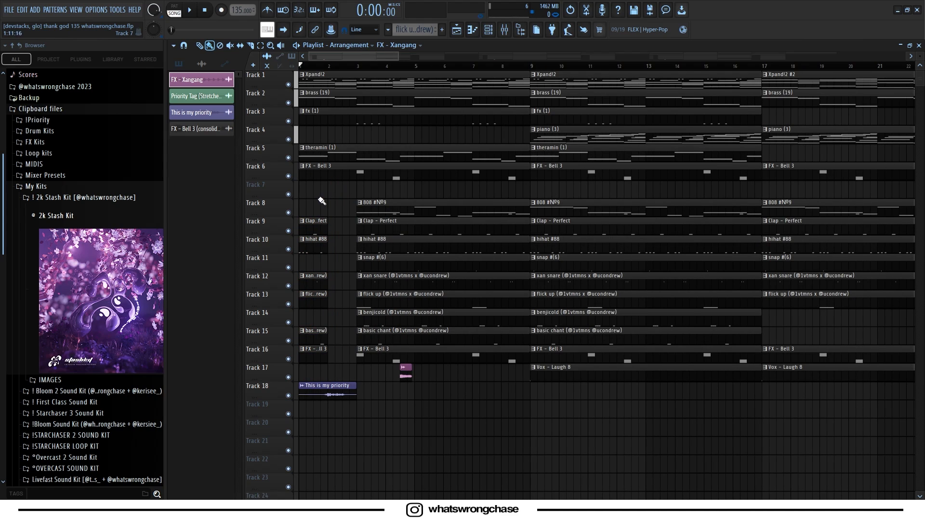
- Examine the arrangement's clips from about bar 17 onward, marking that section across all tracks
scroll(326, 199, "down", 1)
scroll(378, 190, "down", 6)
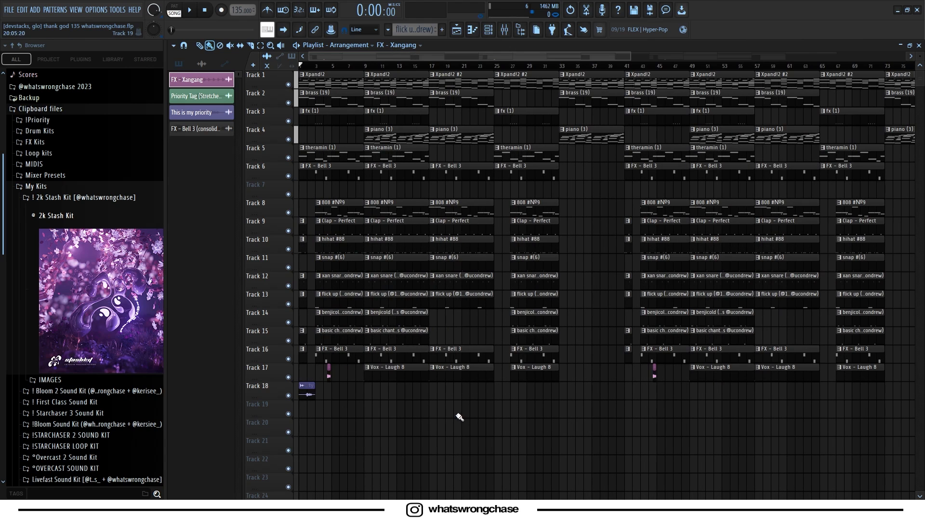
left_click_drag(445, 72, 536, 398)
scroll(527, 129, "up", 2)
left_click(518, 97, "ctrl")
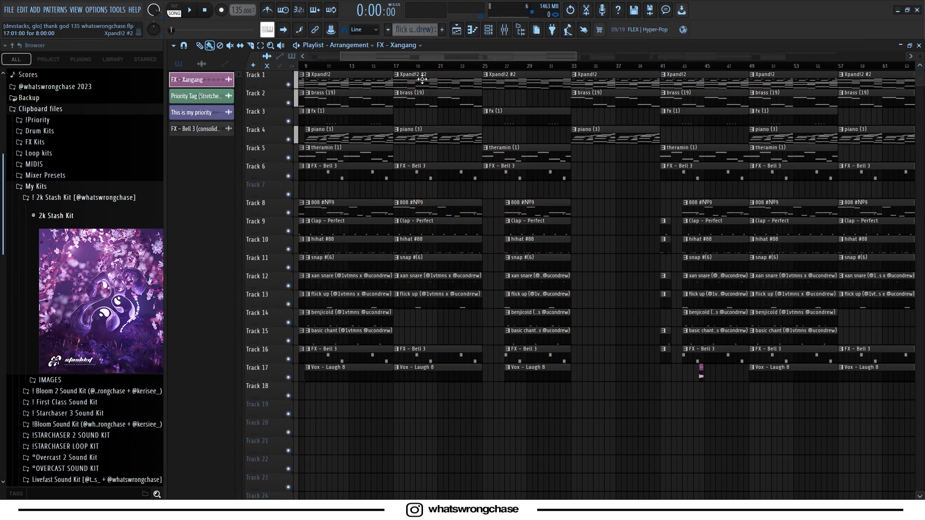
- Open the Xpand!2 #2 pattern in the piano roll to view its chords, and return to the playlist
double_click(421, 78)
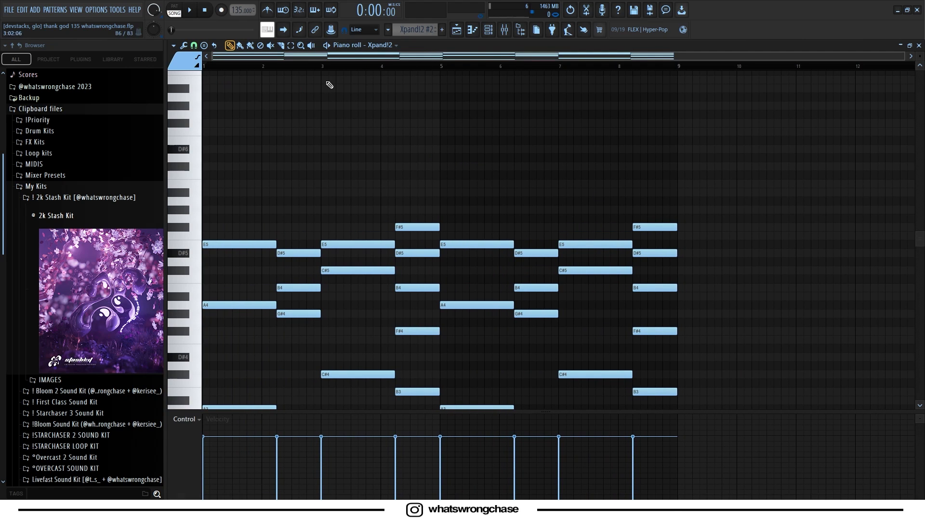
left_click(462, 28)
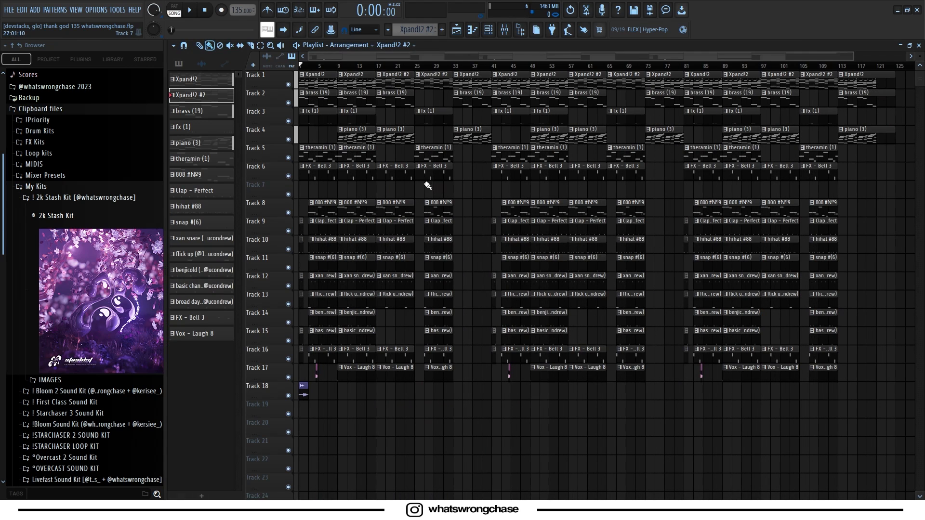
- Review the layout of the whole arrangement and play the full beat from the beginning
scroll(381, 187, "down", 2)
scroll(371, 324, "up", 3)
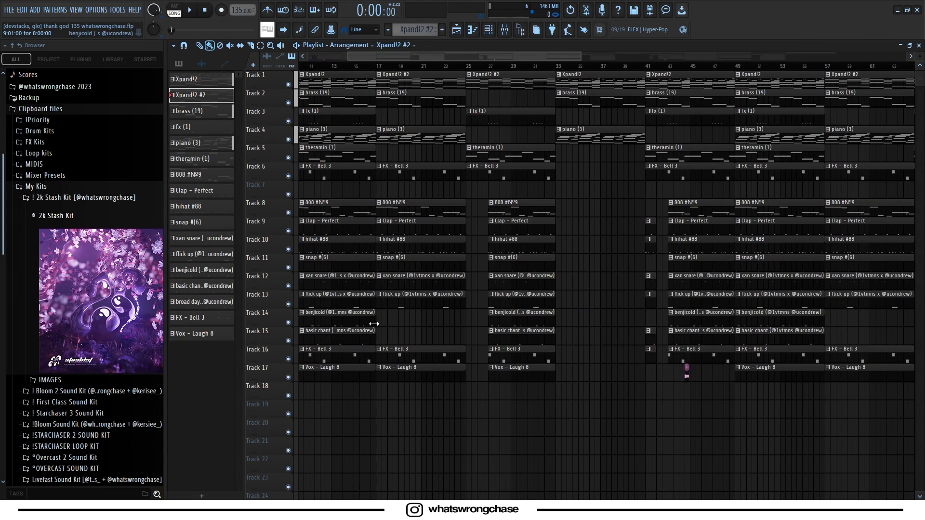
scroll(425, 334, "down", 3)
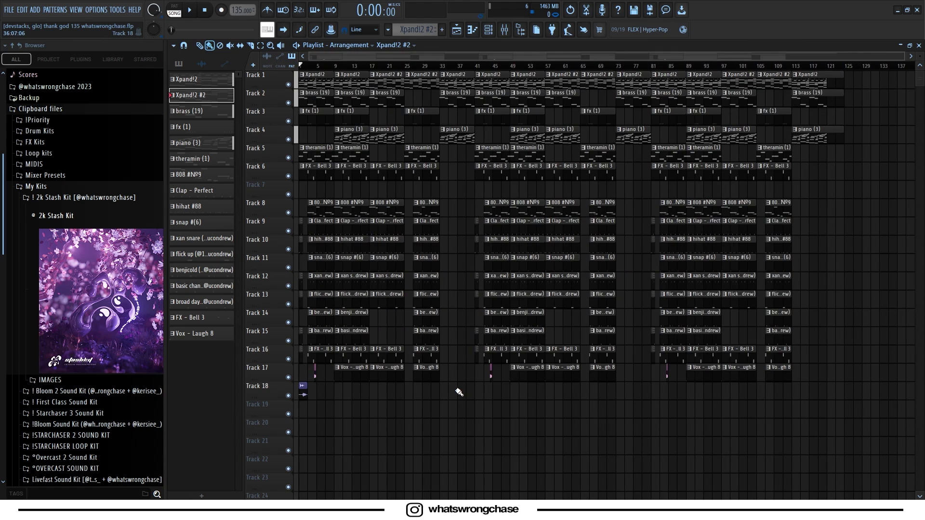
scroll(418, 410, "up", 2)
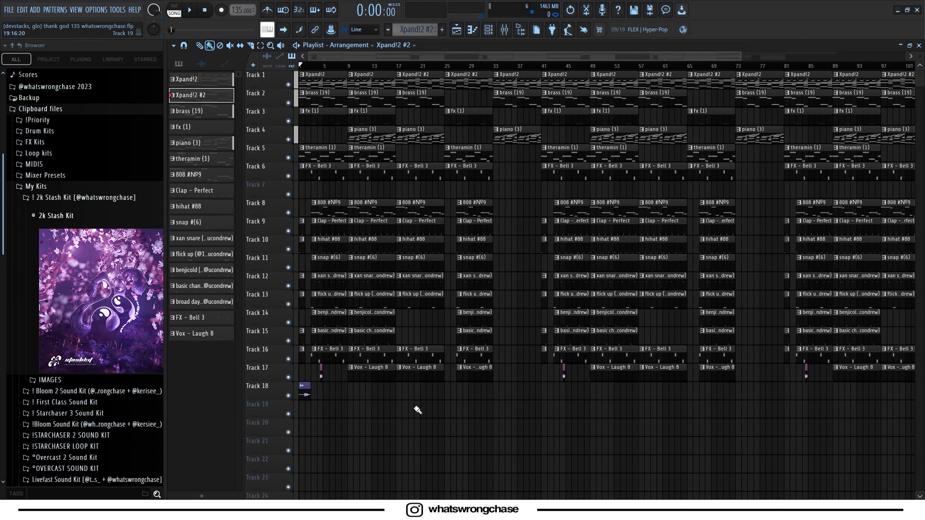
scroll(423, 413, "down", 2)
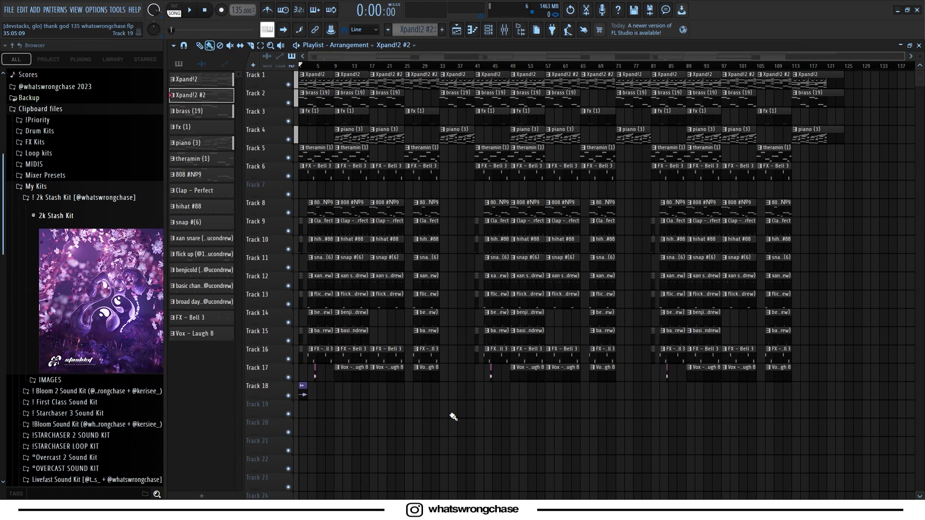
key("space")
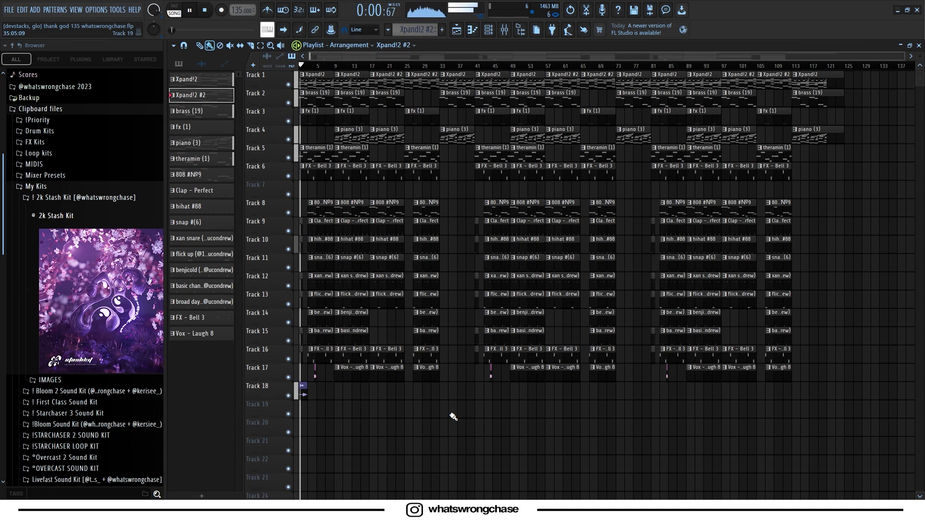